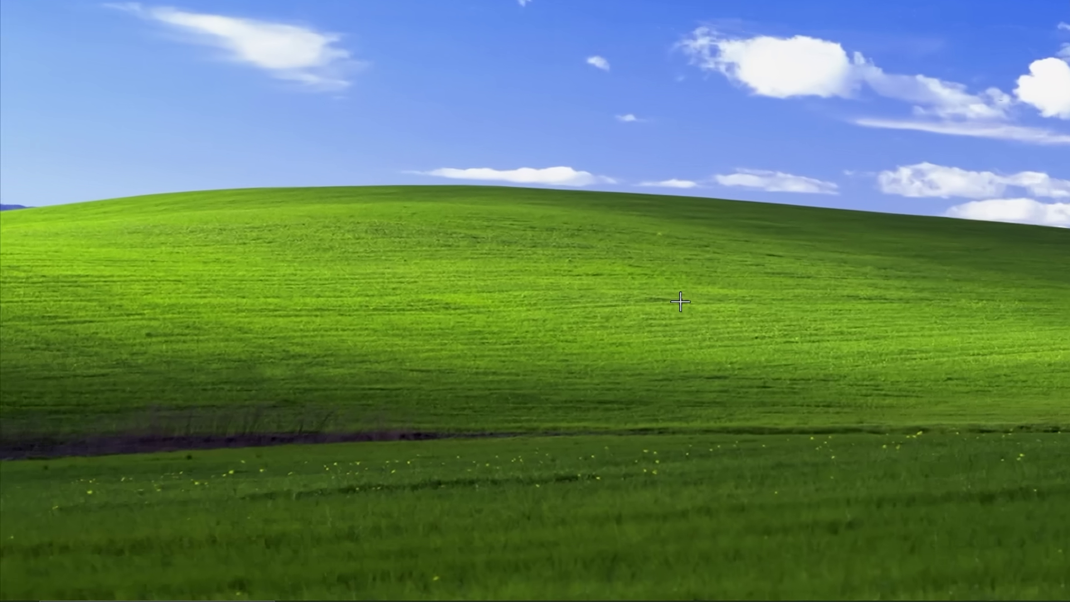
# Launch cmd from the Run box as administrator, approving the UAC prompt
pyautogui.press('super+r')
pyautogui.write('cmd')
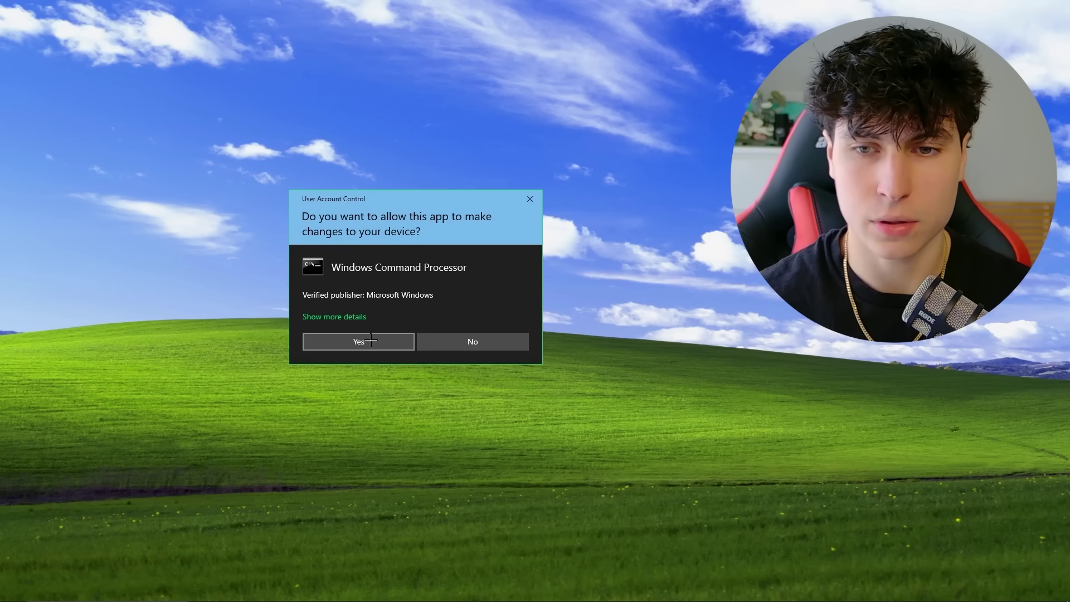
pyautogui.click(370, 341)
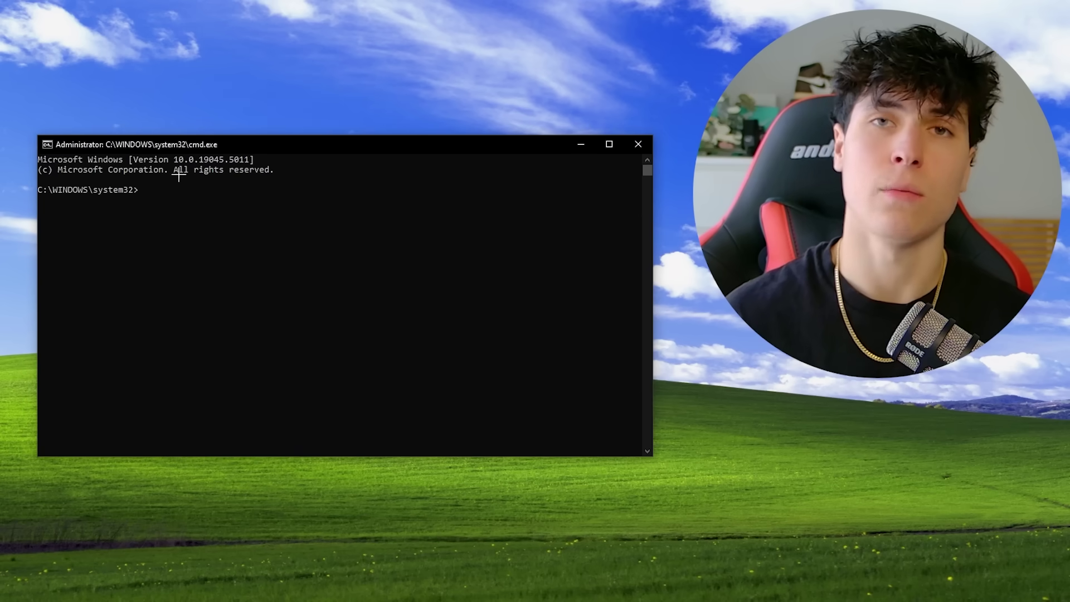
# Run netstat -nbf and note the TIME_WAIT state on the 57811 connection
pyautogui.write('netstat')
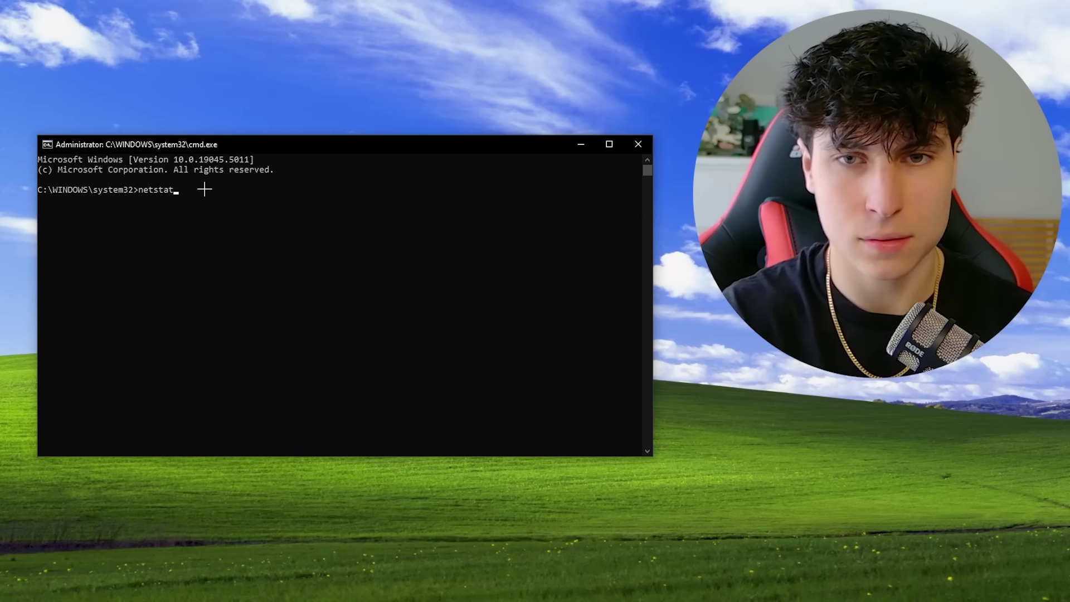
pyautogui.write(' -nbf')
pyautogui.press('Return')
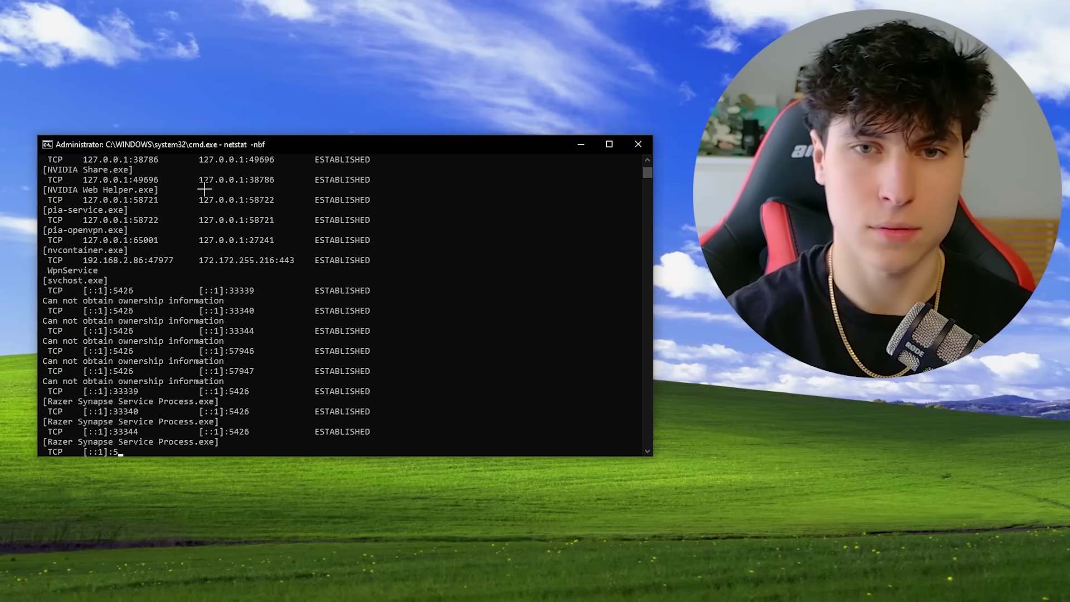
pyautogui.scroll(-2, 328, 362)
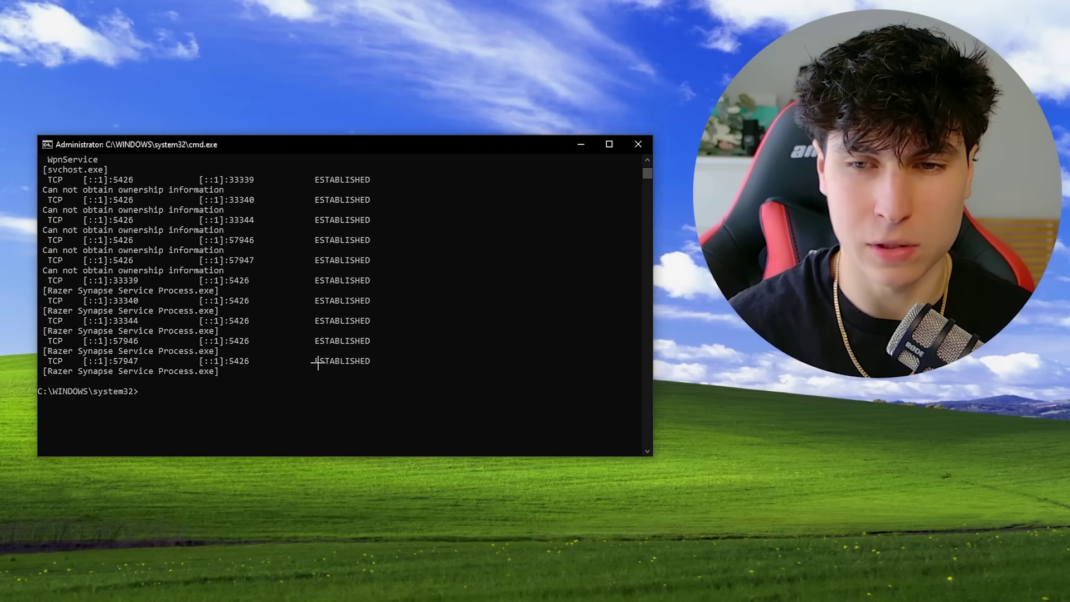
pyautogui.moveTo(317, 362); pyautogui.dragTo(370, 363)
pyautogui.scroll(10, 286, 338)
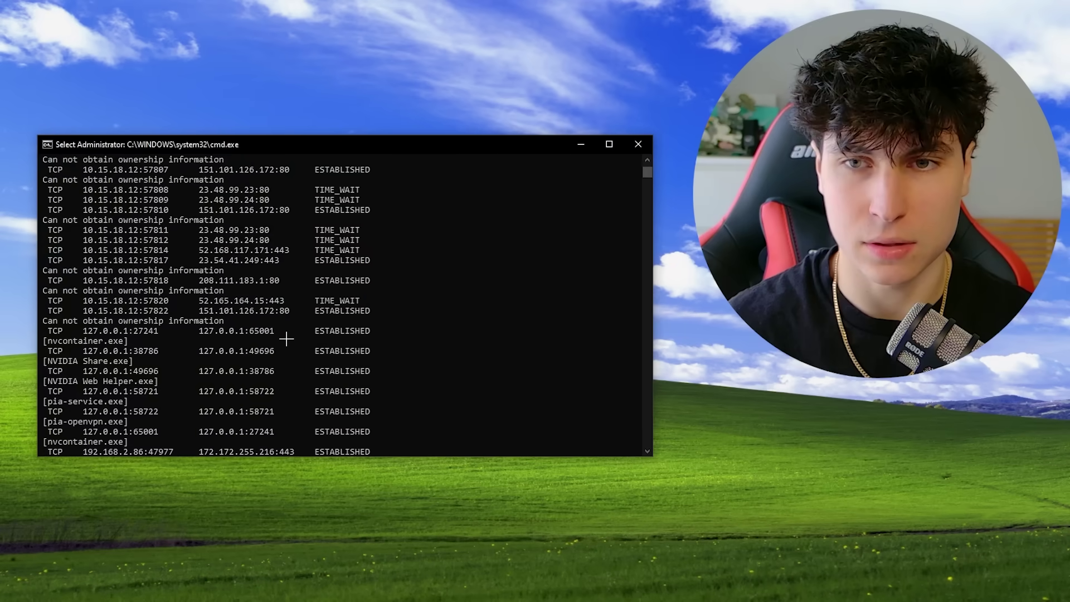
pyautogui.moveTo(320, 229); pyautogui.dragTo(362, 222)
pyautogui.scroll(4, 348, 313)
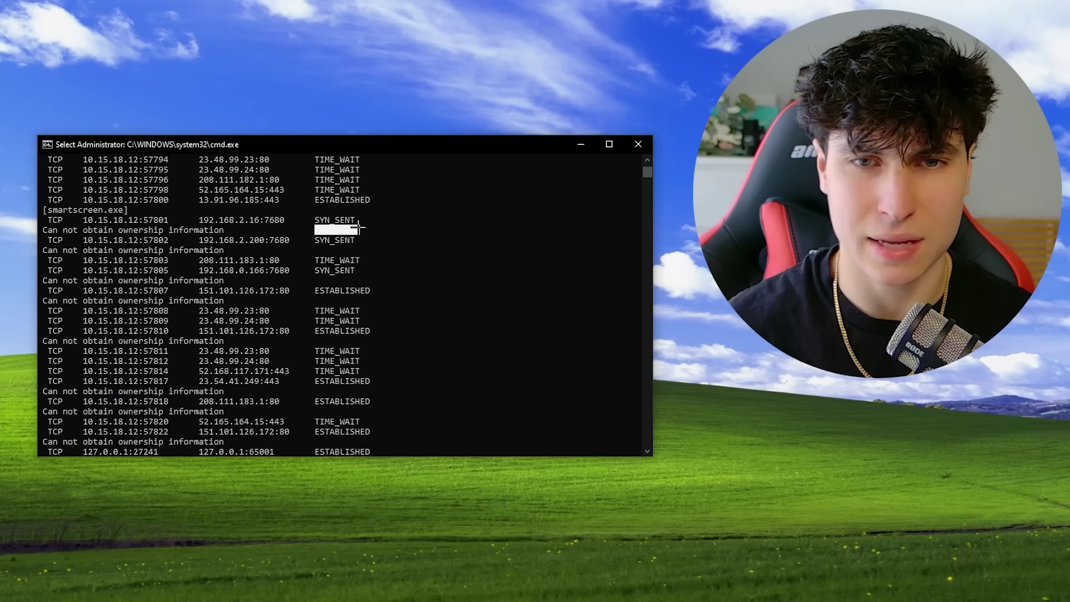
pyautogui.scroll(8, 169, 334)
pyautogui.scroll(15, 169, 334)
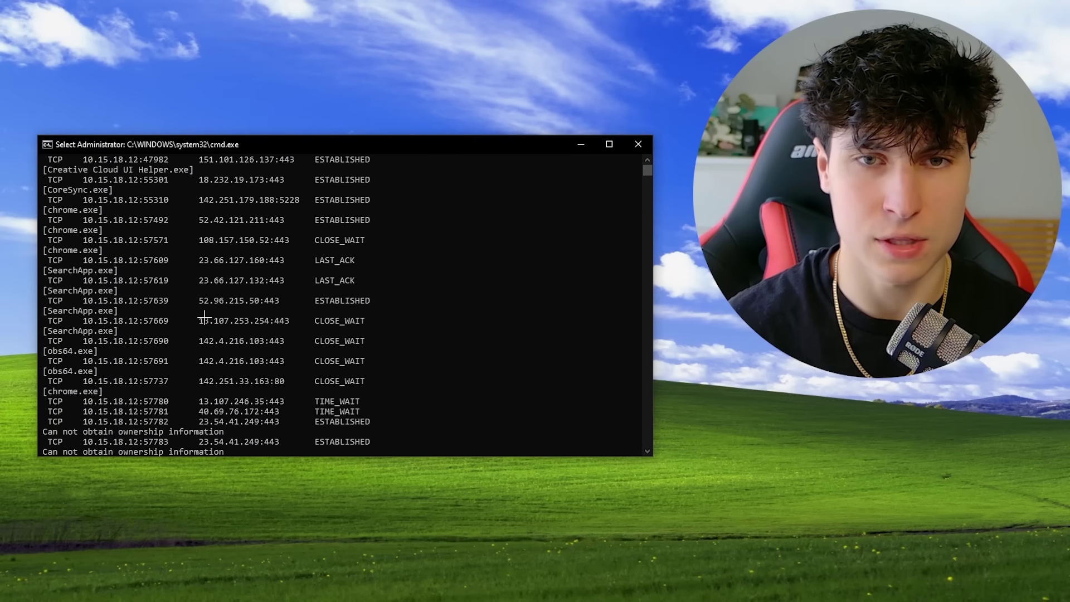
# Highlight owning executables CoreSync.exe and Creative Cloud UI Helper.exe while scrolling the output
pyautogui.moveTo(48, 249); pyautogui.dragTo(105, 252)
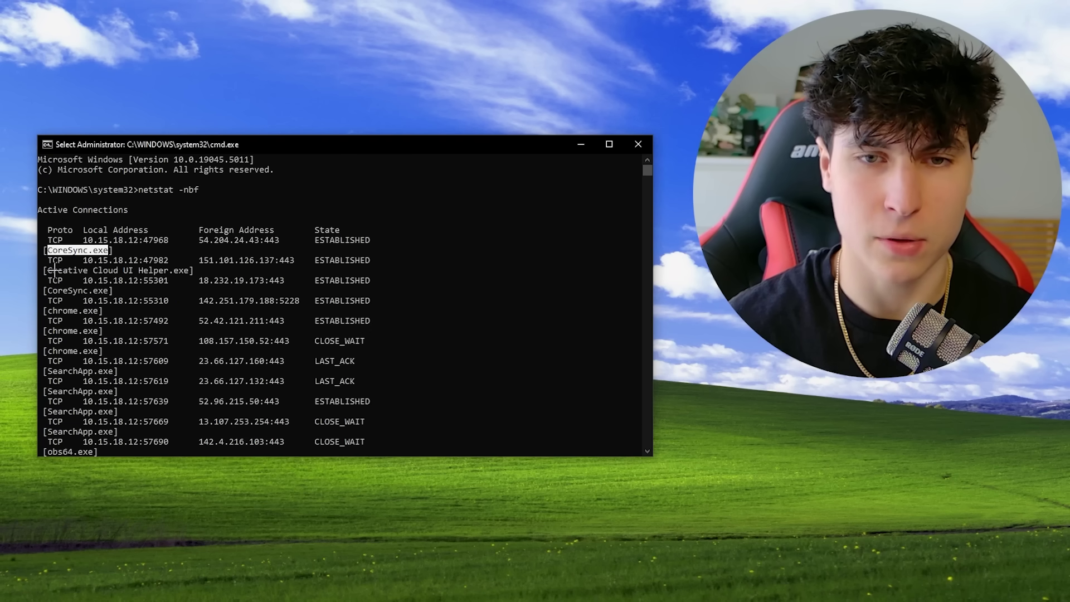
pyautogui.moveTo(49, 270); pyautogui.dragTo(192, 275)
pyautogui.scroll(-1, 187, 270)
pyautogui.click(96, 300)
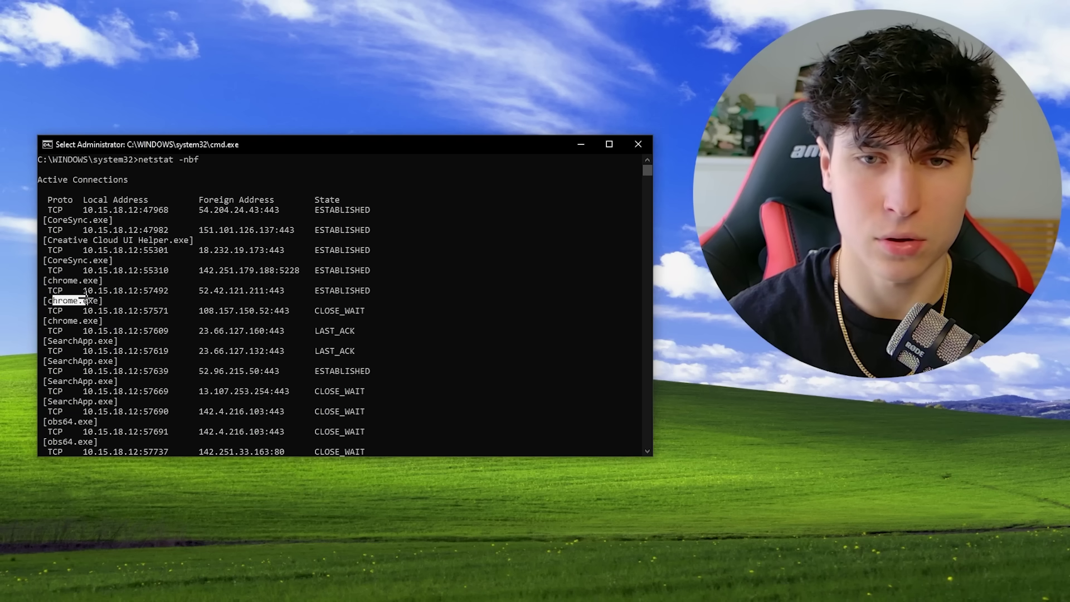
pyautogui.scroll(-1, 89, 323)
pyautogui.scroll(-10, 256, 270)
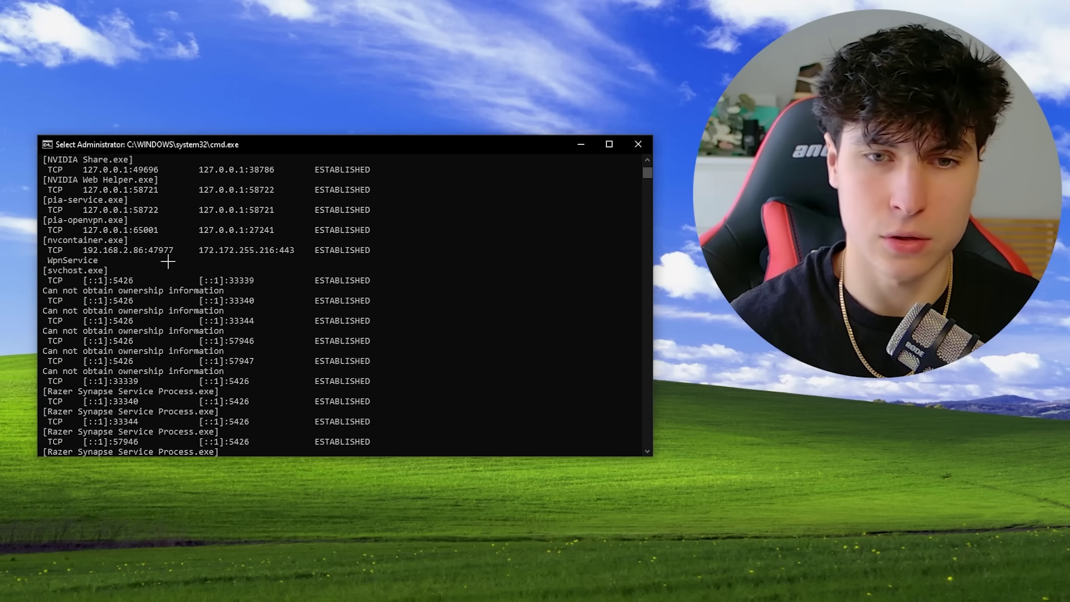
pyautogui.scroll(2, 234, 295)
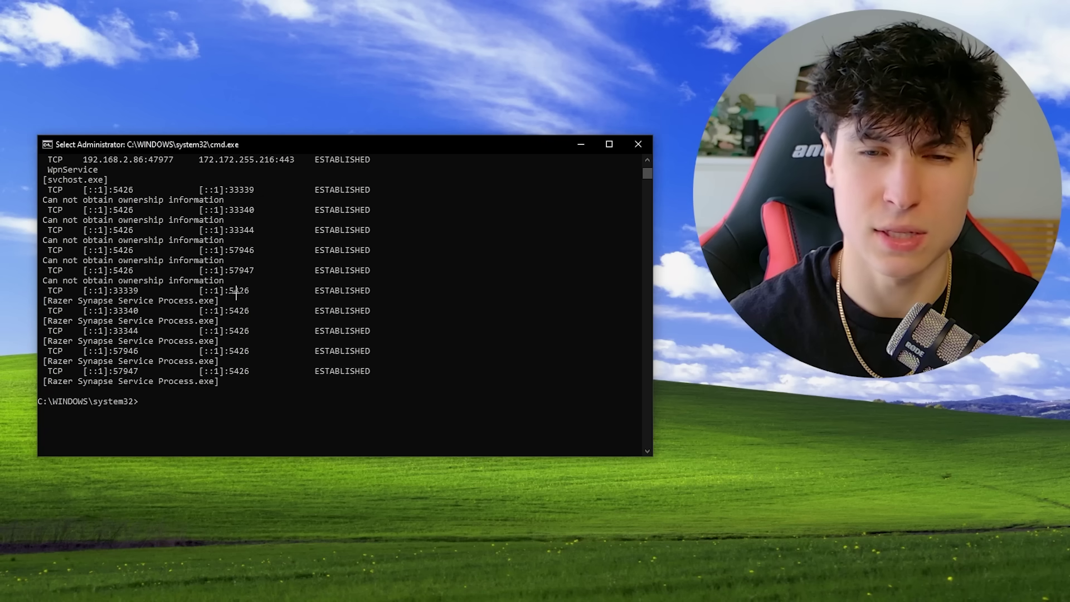
pyautogui.scroll(2, 223, 270)
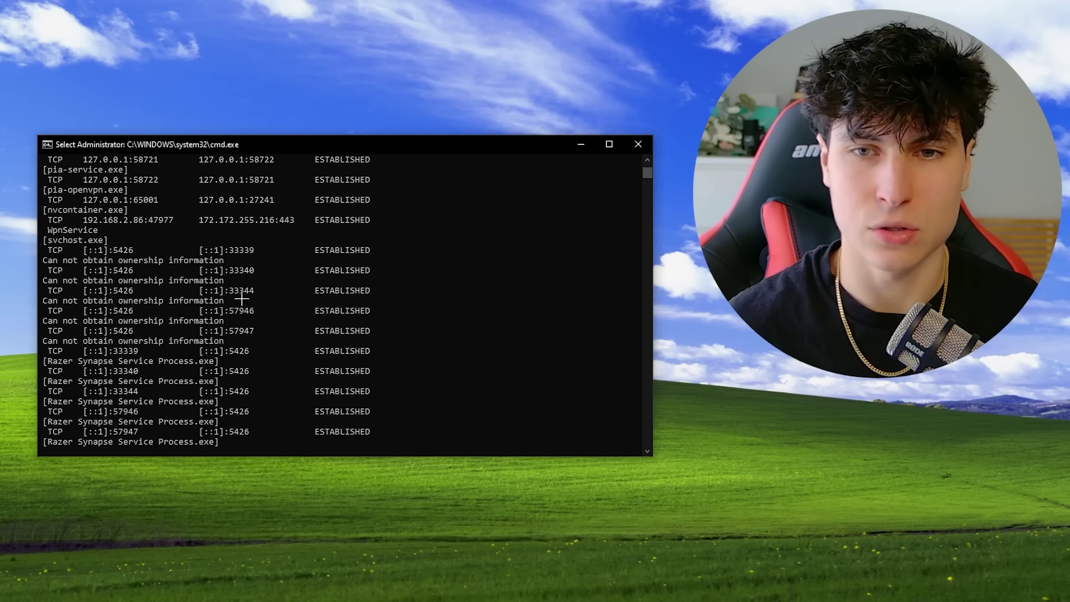
pyautogui.scroll(2, 283, 321)
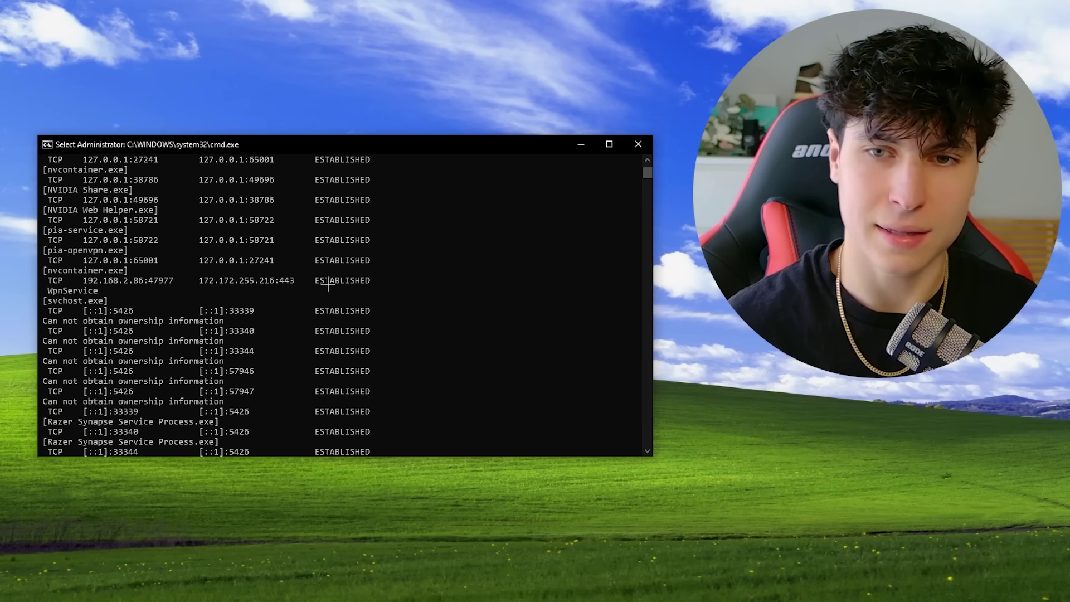
pyautogui.scroll(-5, 347, 281)
# Filter netstat -nbf output for port 3389 and confirm it returns nothing
pyautogui.write('netstat -nbf')
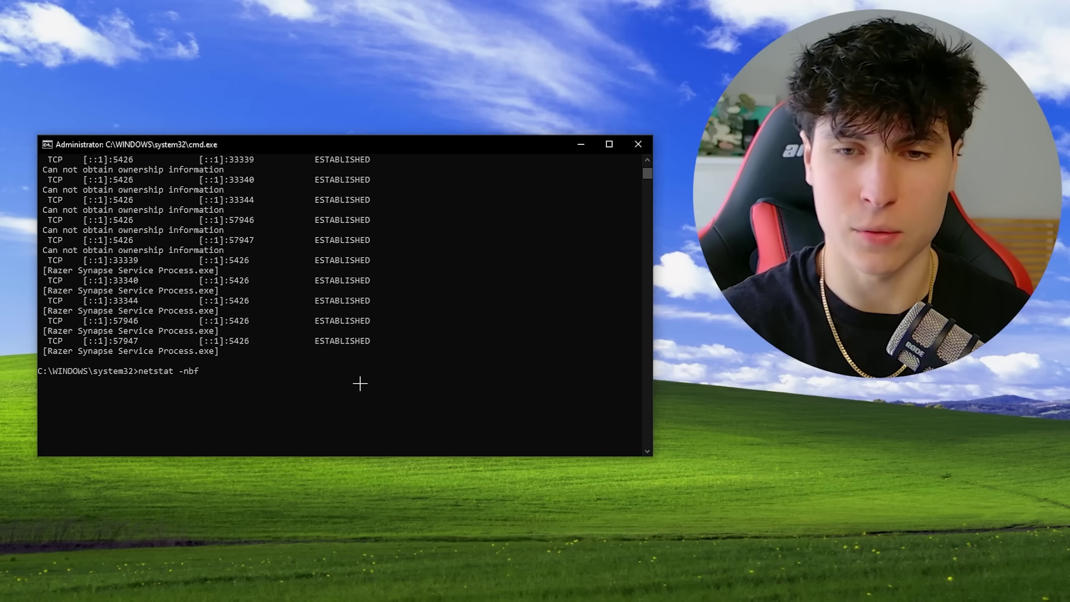
pyautogui.write(' | find "3389')
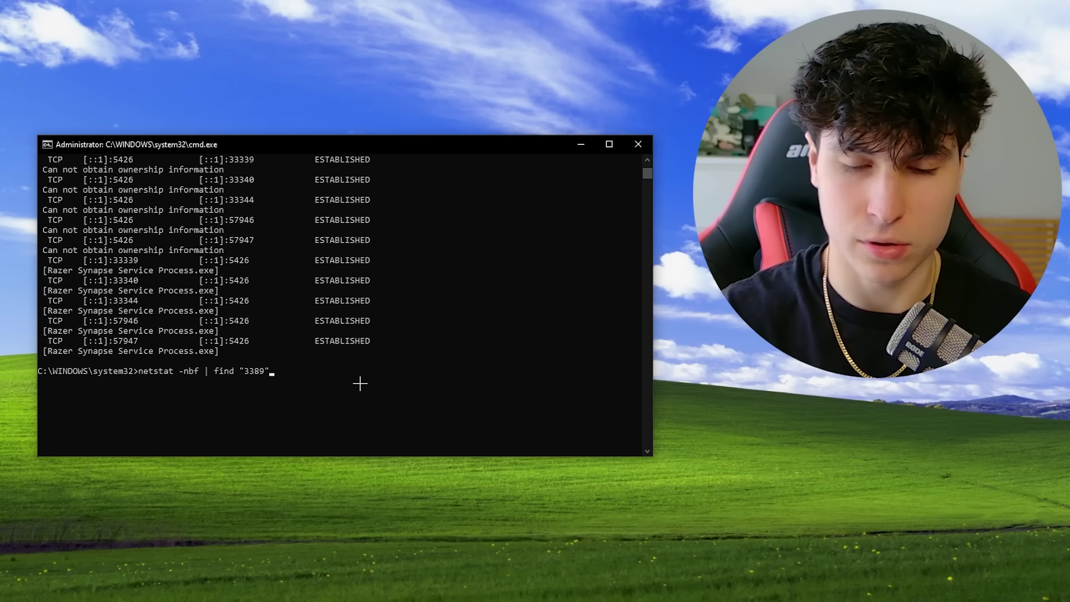
pyautogui.press('Return')
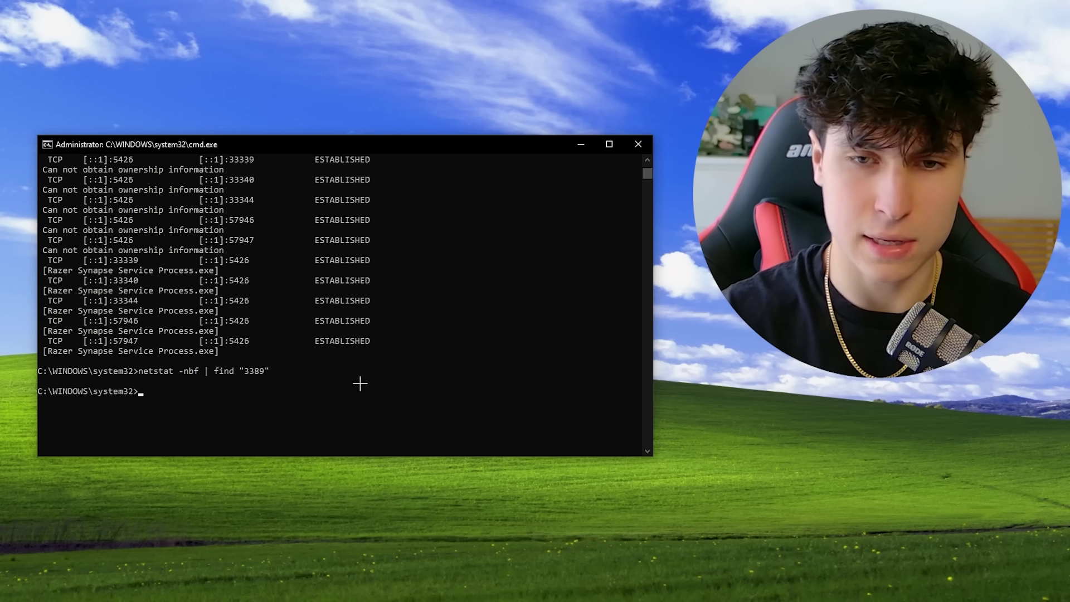
pyautogui.moveTo(147, 381); pyautogui.dragTo(258, 396)
pyautogui.click(260, 398)
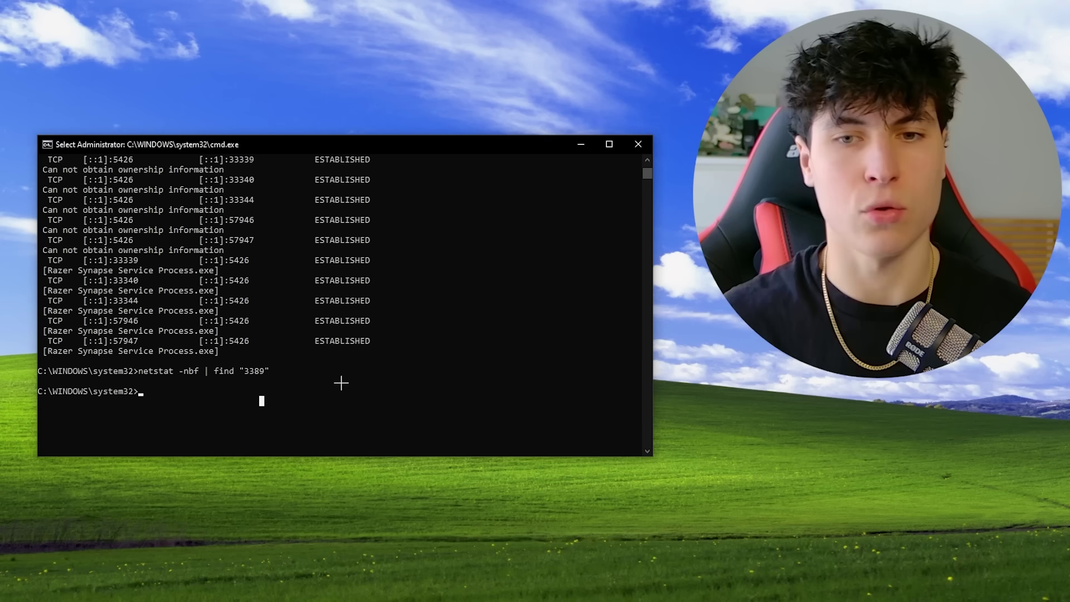
# Repeat the netstat -nbf | find search for ports 5500 and 5900
pyautogui.press('Up')
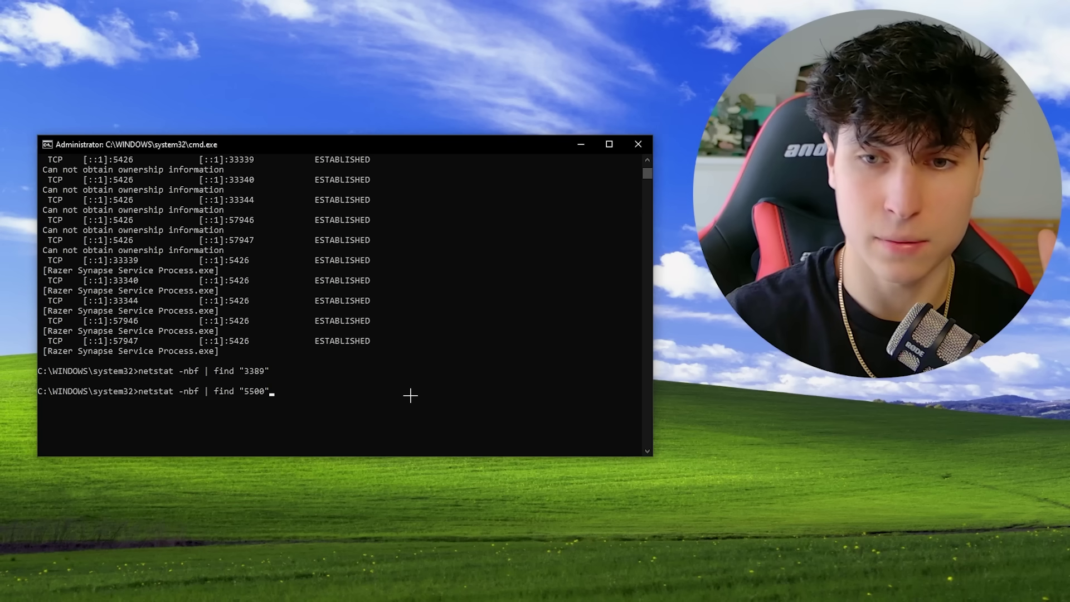
pyautogui.press('Return')
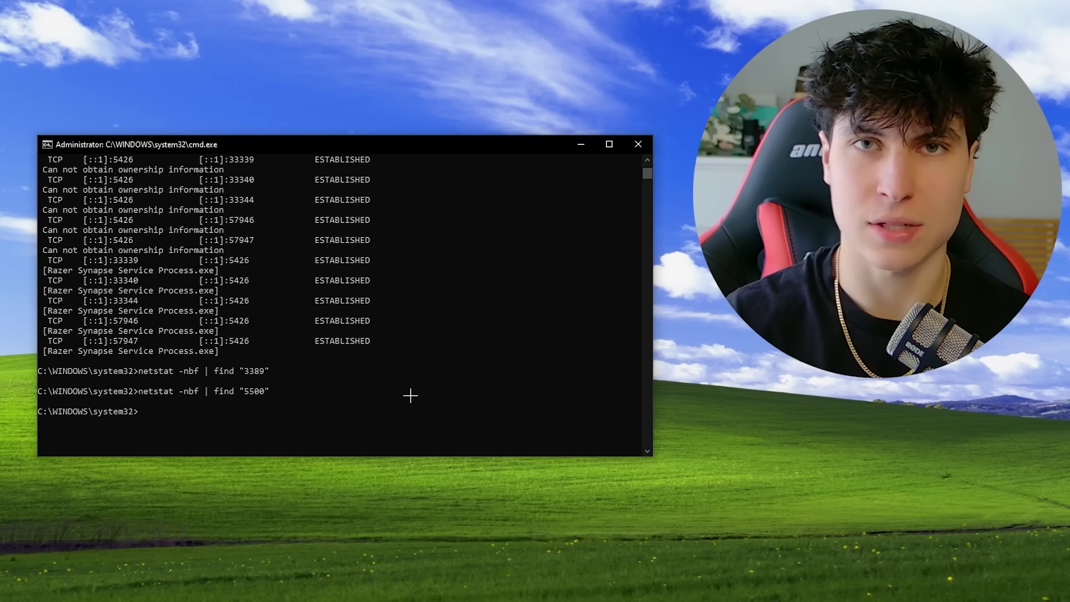
pyautogui.press('Up')
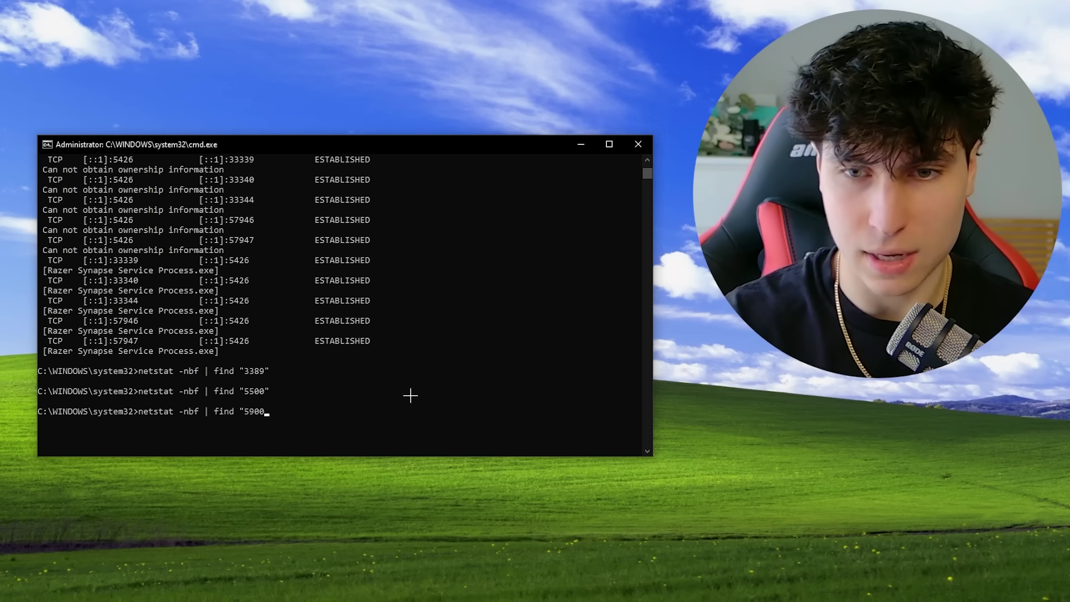
pyautogui.press('Return')
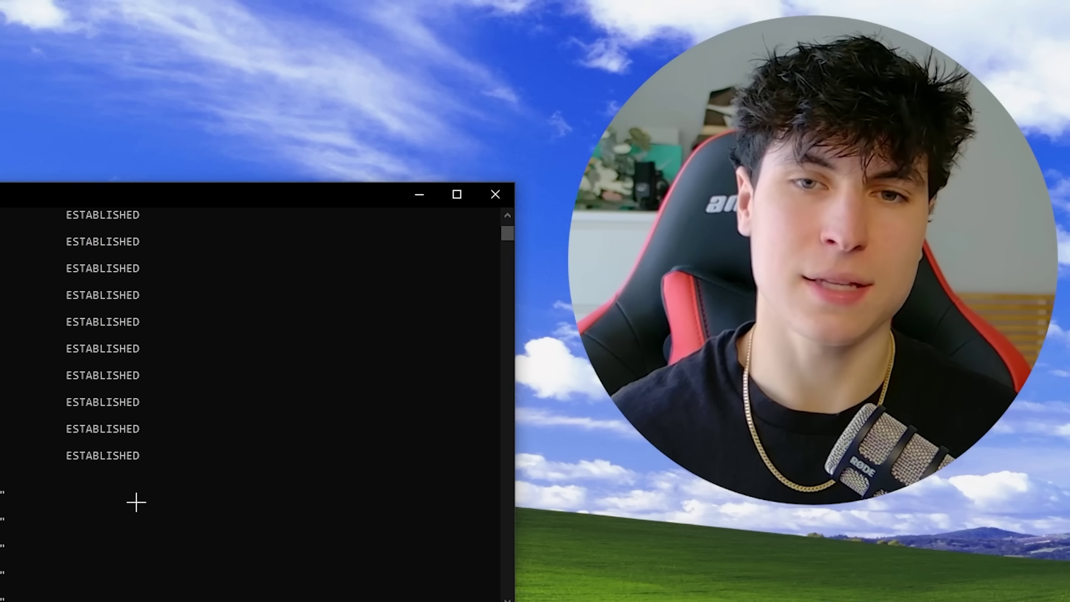
# Scroll back through the port searches, confirming each returned no matches
pyautogui.moveTo(14, 471); pyautogui.dragTo(490, 261)
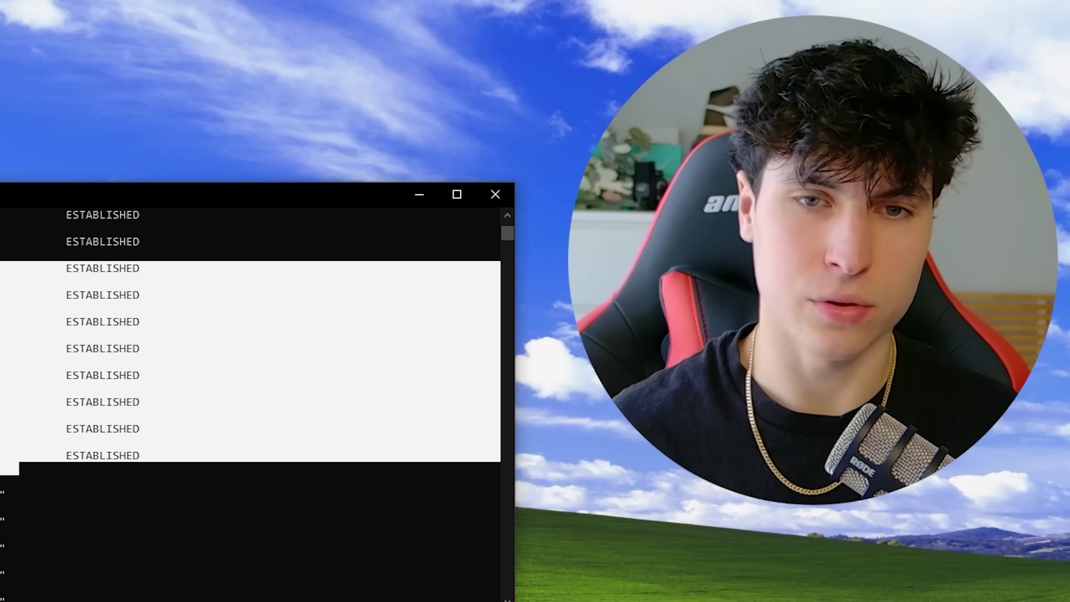
pyautogui.click(135, 349)
pyautogui.scroll(1, 151, 452)
pyautogui.scroll(1, 151, 451)
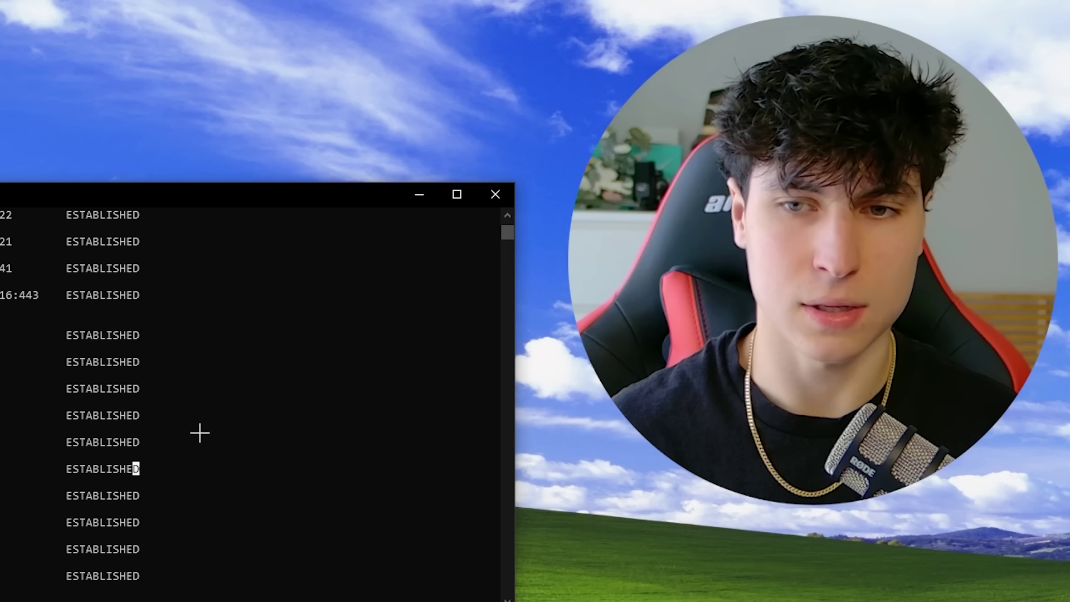
pyautogui.moveTo(67, 468); pyautogui.dragTo(143, 483)
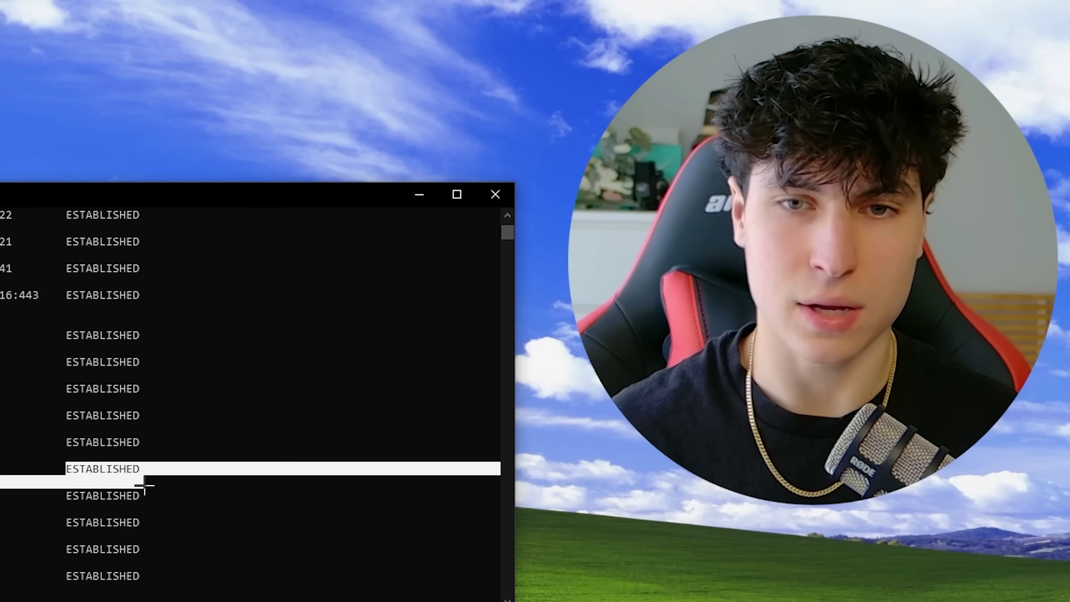
pyautogui.click(95, 468)
pyautogui.scroll(1, 95, 468)
pyautogui.scroll(3, 250, 401)
pyautogui.moveTo(216, 271); pyautogui.dragTo(399, 273)
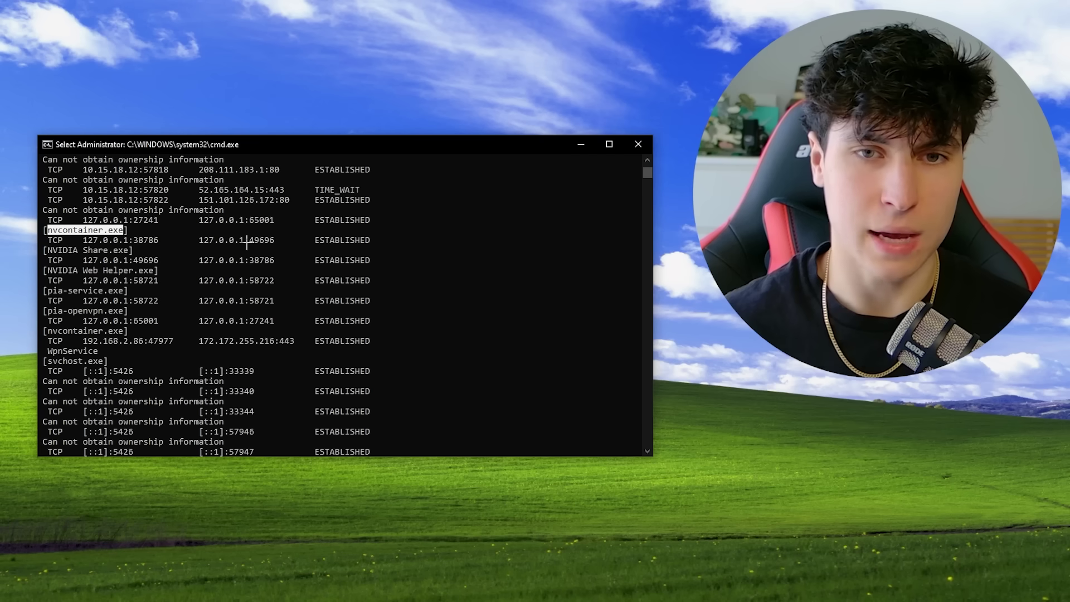
pyautogui.scroll(-9, 248, 237)
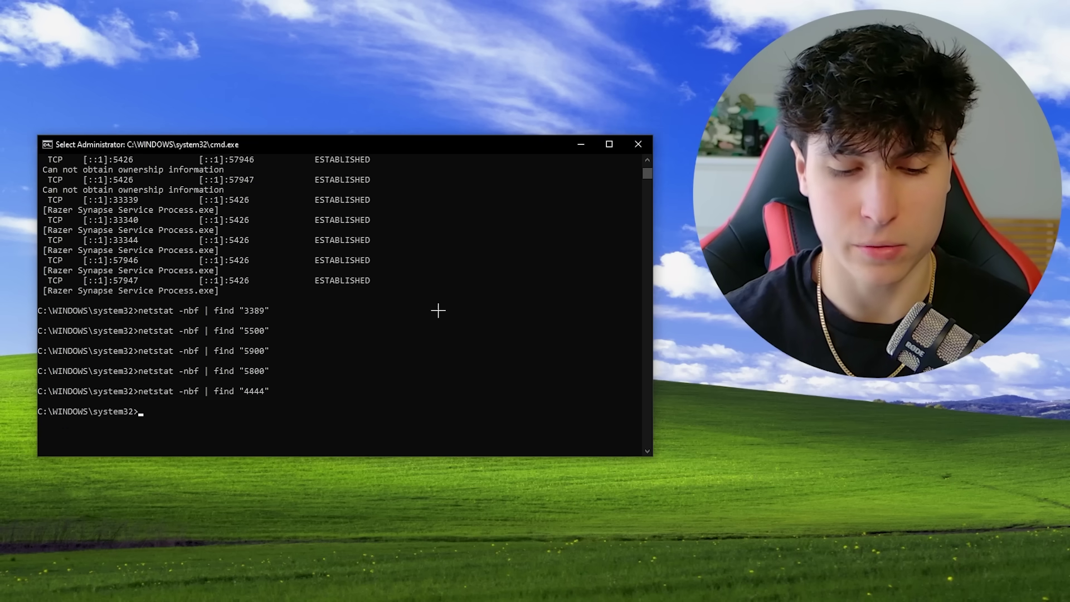
# Compose taskkill /im nvcontainer.exe /f in the console and move the window aside
pyautogui.write('ta')
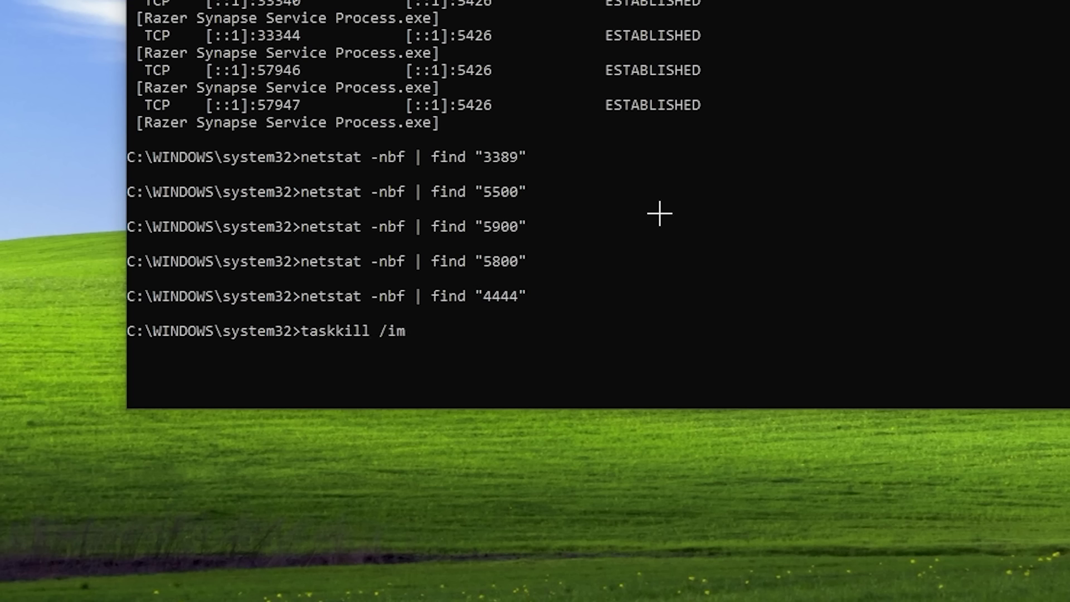
pyautogui.write('skkill /im')
pyautogui.write('nvcontainer.exe')
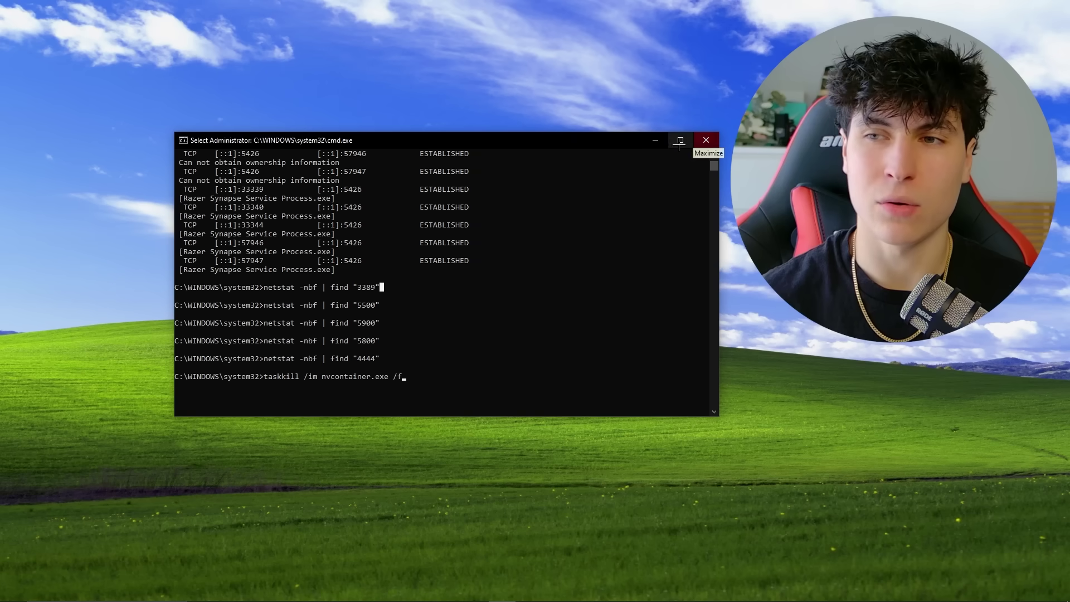
pyautogui.moveTo(636, 141); pyautogui.dragTo(611, 154)
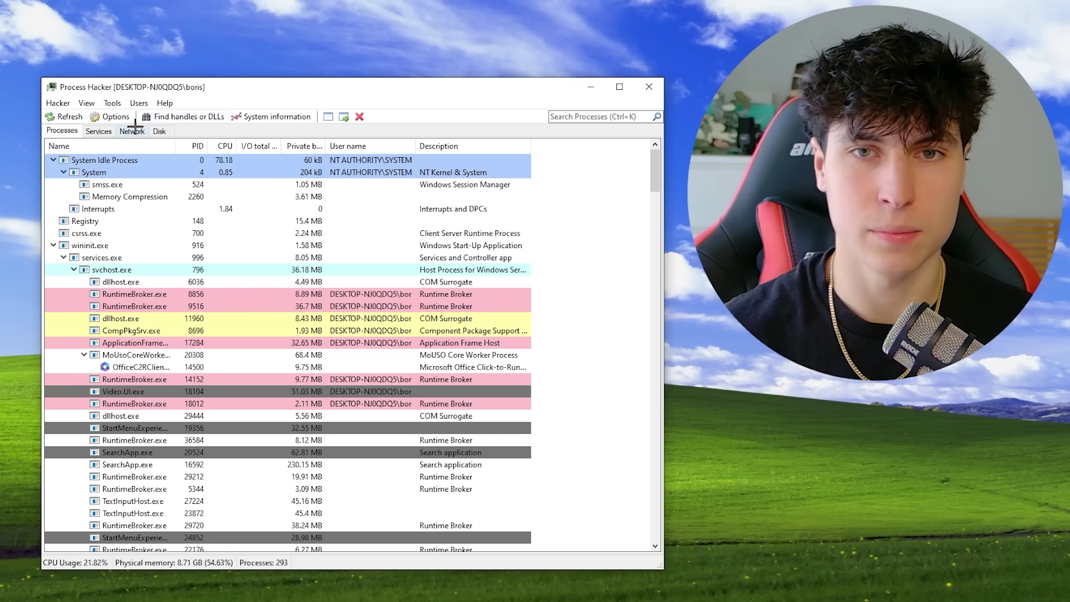
# Show Process Hacker's Network list and scroll through connections, starting at Adobe Desktop Service
pyautogui.click(133, 129)
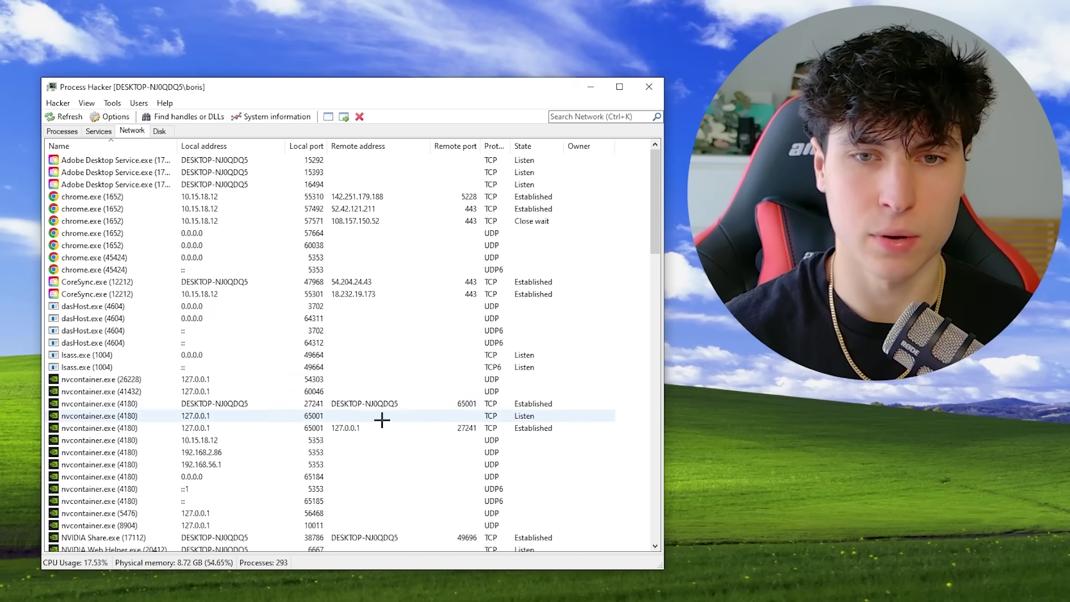
pyautogui.click(391, 161)
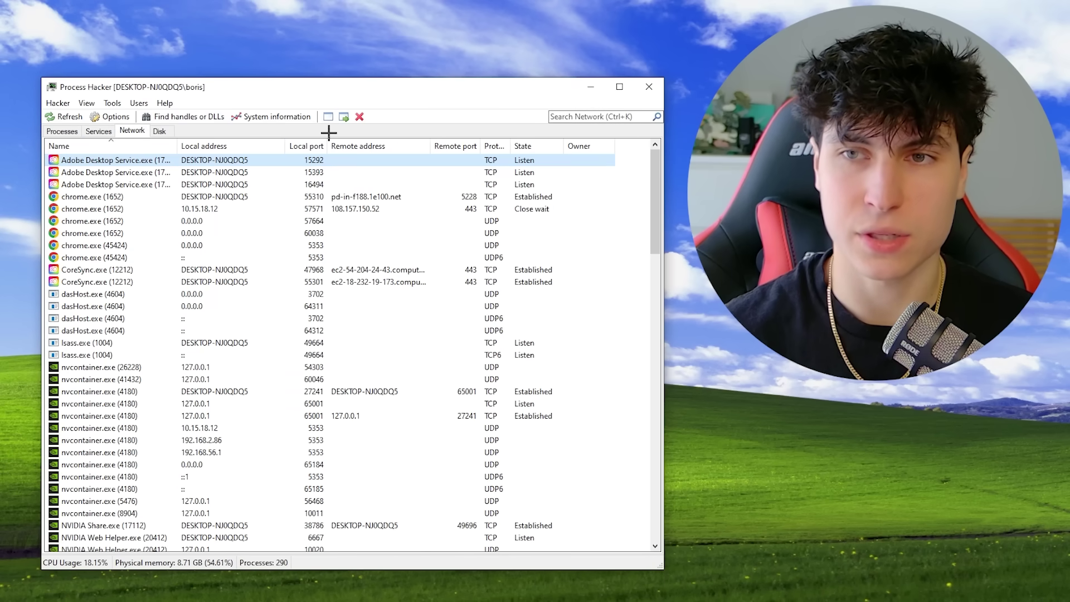
pyautogui.scroll(-7, 655, 195)
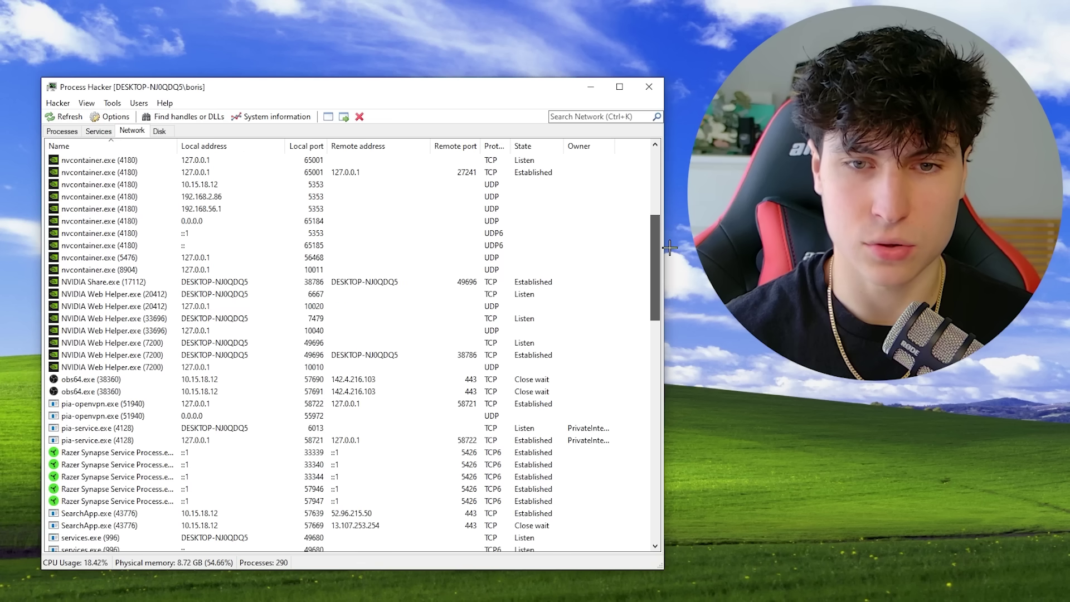
pyautogui.moveTo(655, 310); pyautogui.dragTo(673, 521)
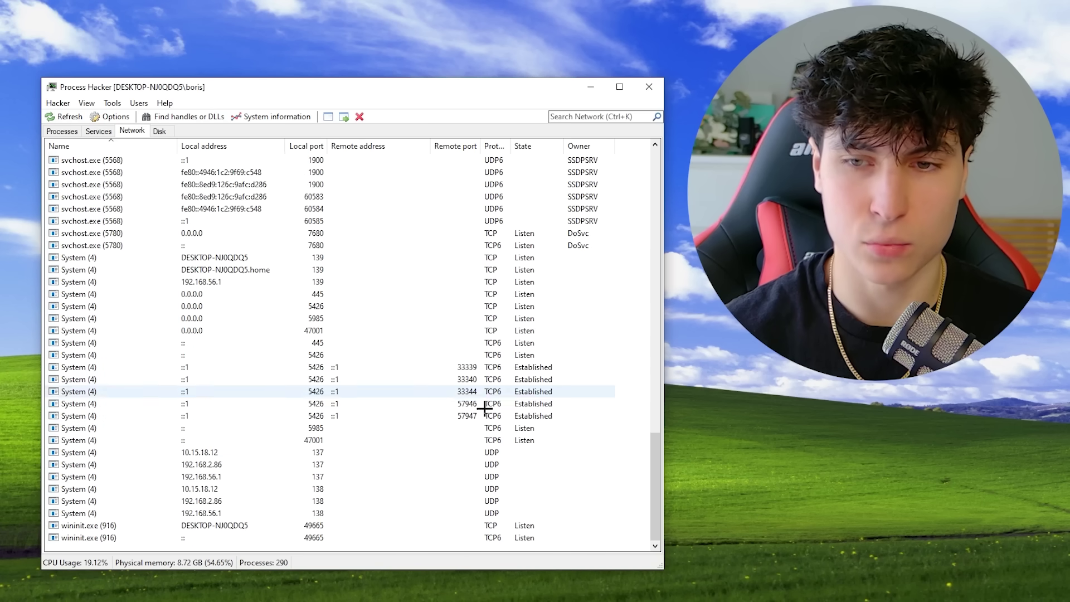
pyautogui.scroll(13, 177, 288)
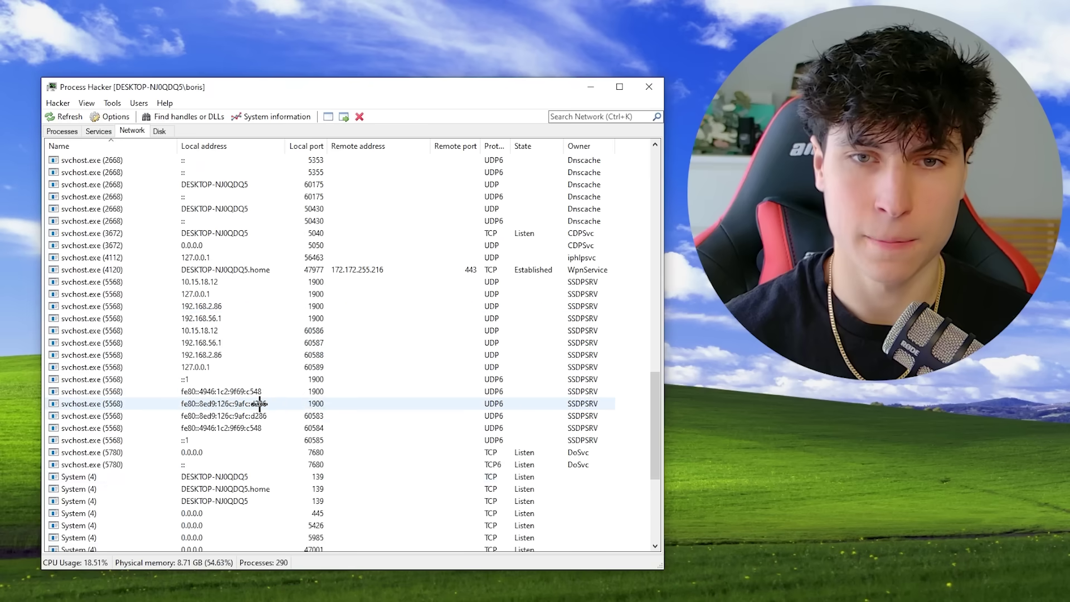
pyautogui.scroll(12, 239, 342)
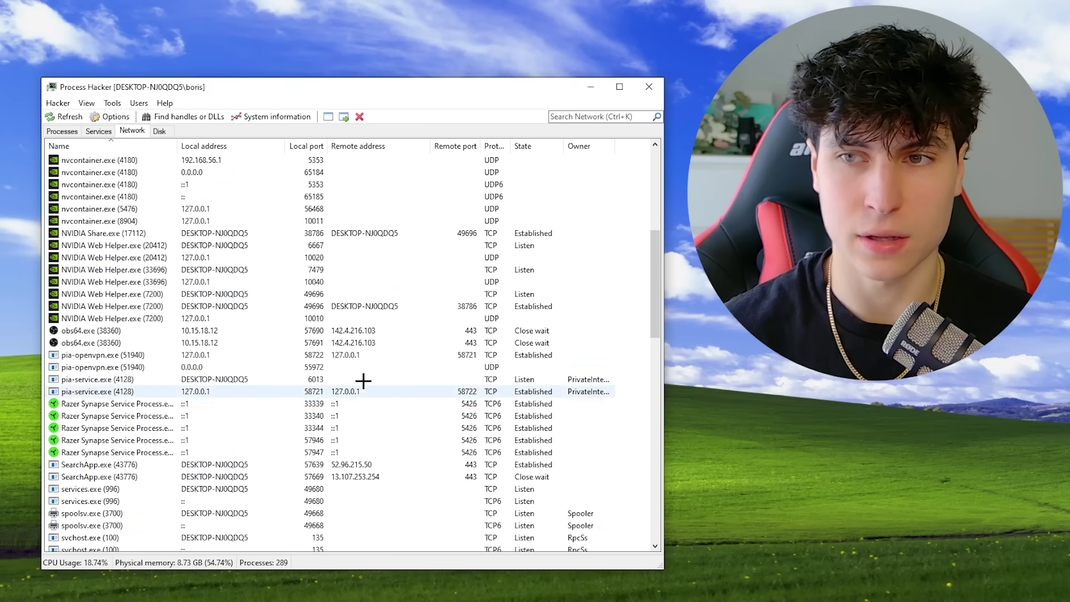
pyautogui.scroll(4, 280, 333)
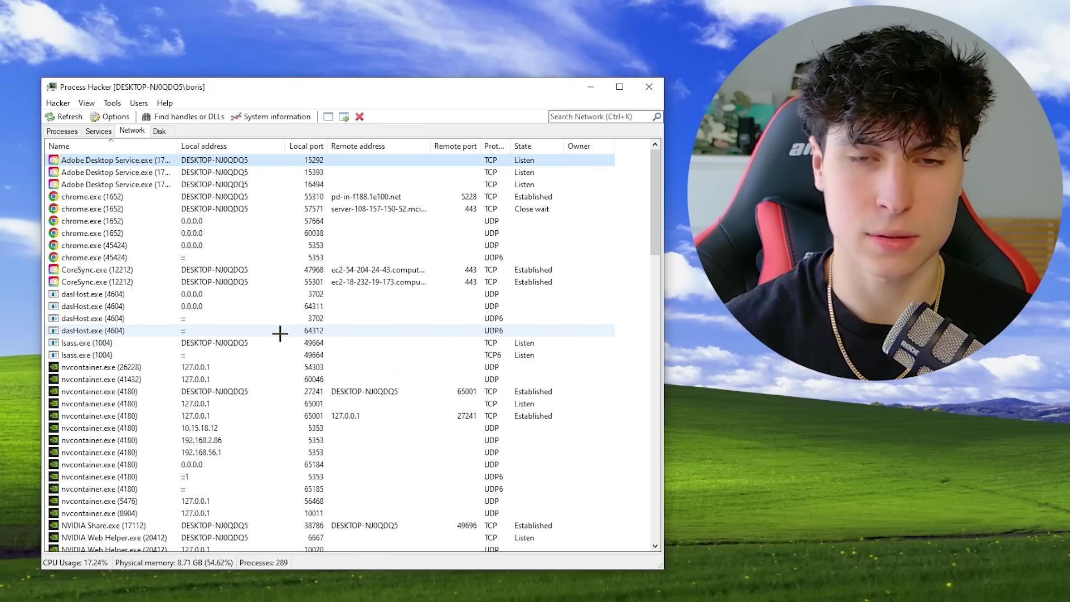
# Locate an obs64.exe connection and bring up its context menu
pyautogui.scroll(-16, 280, 334)
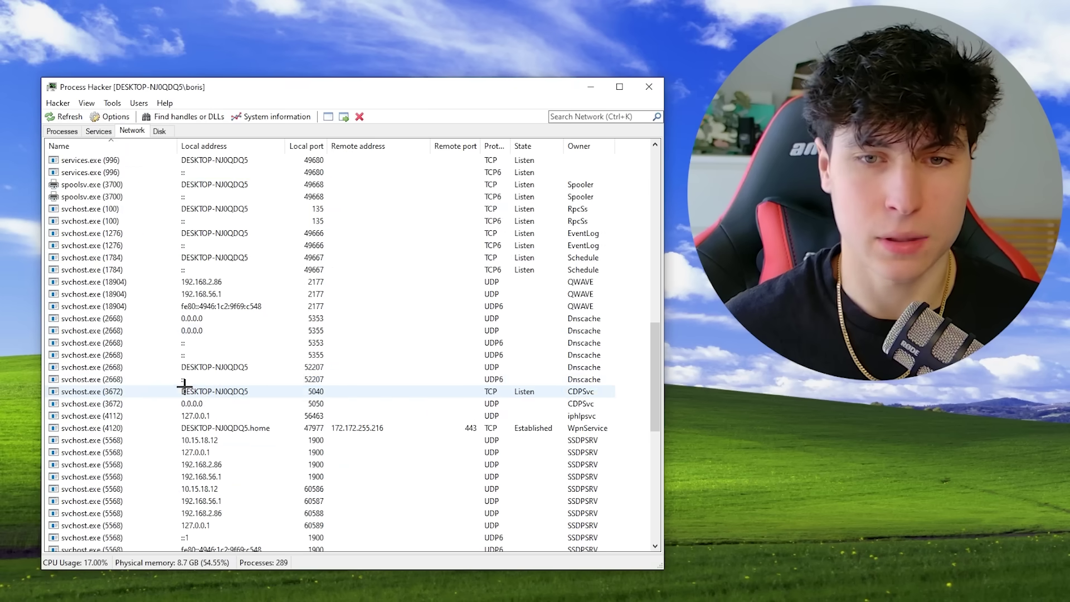
pyautogui.scroll(-8, 275, 499)
pyautogui.scroll(18, 220, 390)
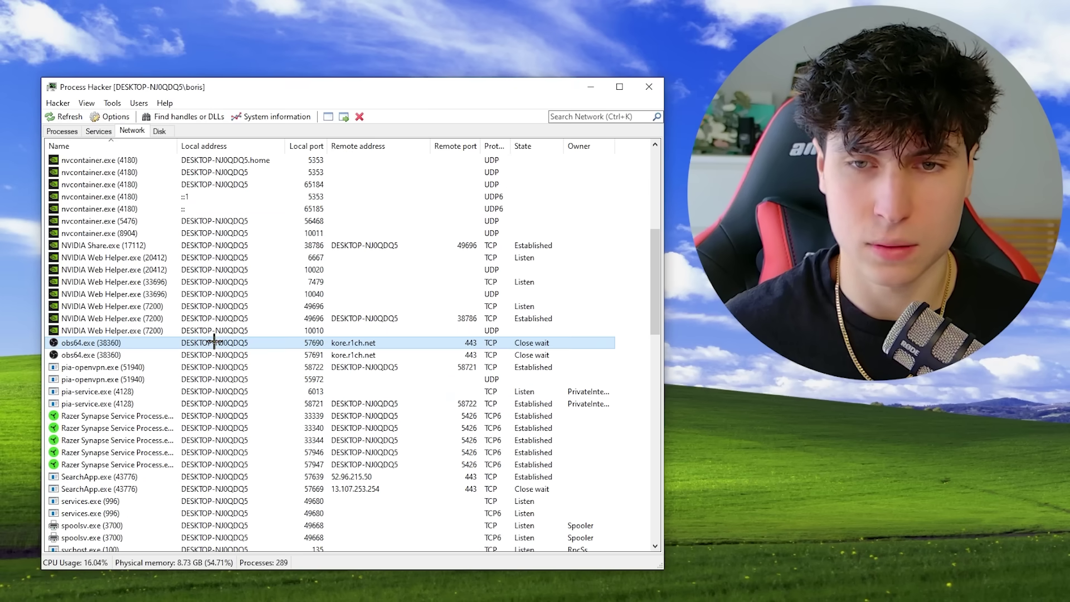
pyautogui.rightClick(214, 341)
# Go to the obs64.exe process and open its file location
pyautogui.click(260, 350)
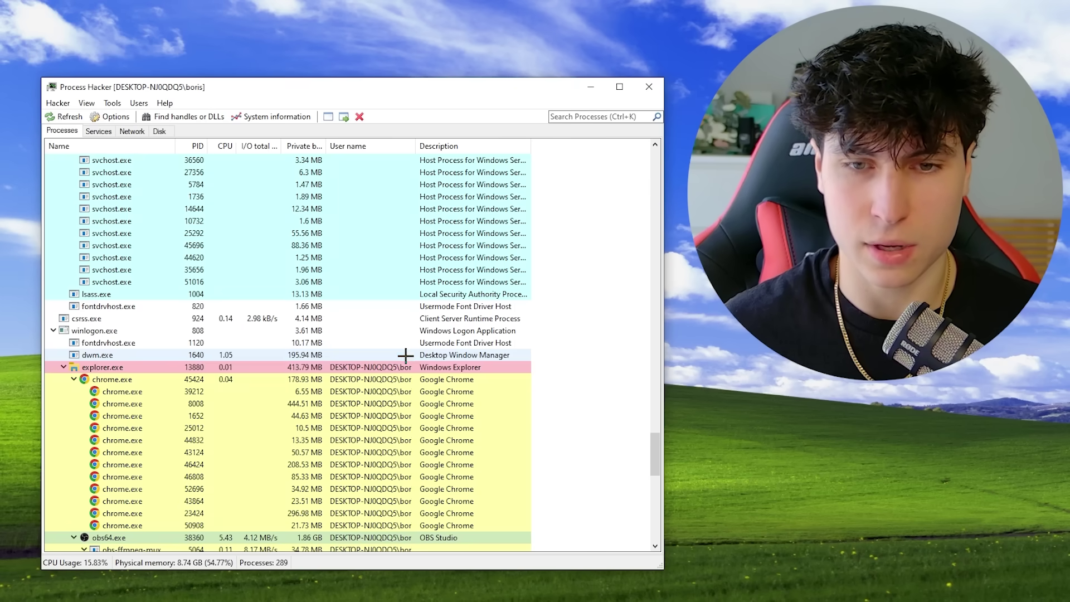
pyautogui.scroll(-7, 158, 291)
pyautogui.rightClick(140, 255)
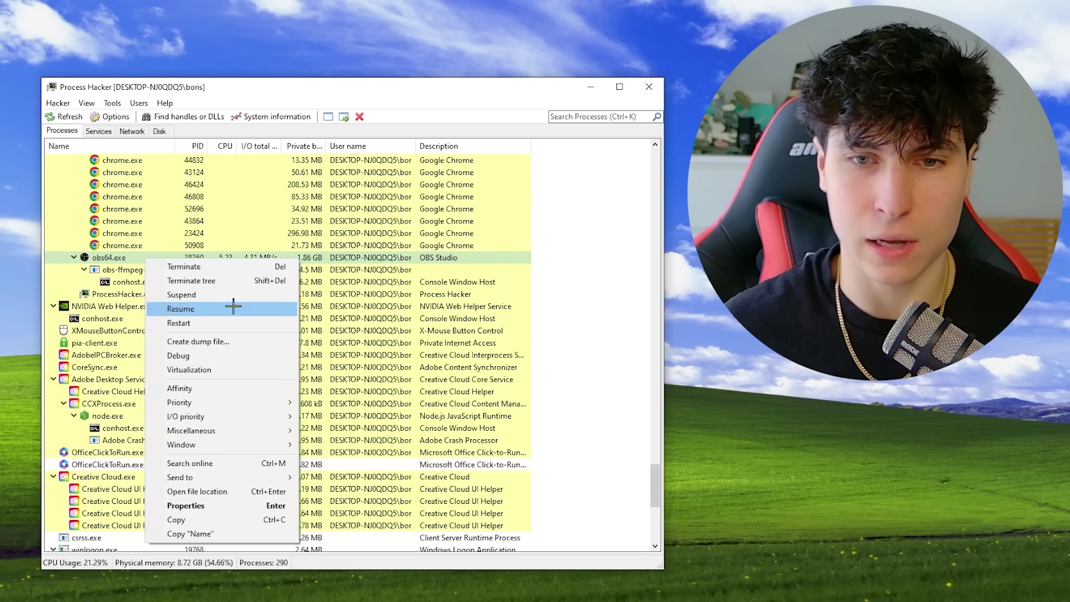
pyautogui.click(265, 491)
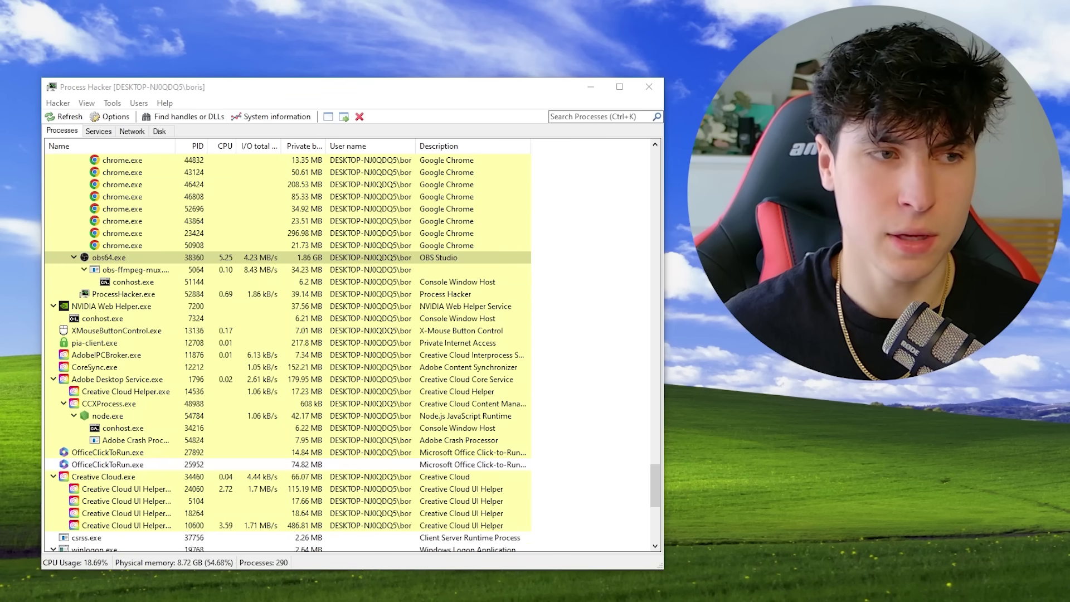
# Inspect C:\Program Files\obs-studio\bin\64bit in Explorer, then close the window
pyautogui.scroll(-3, 390, 295)
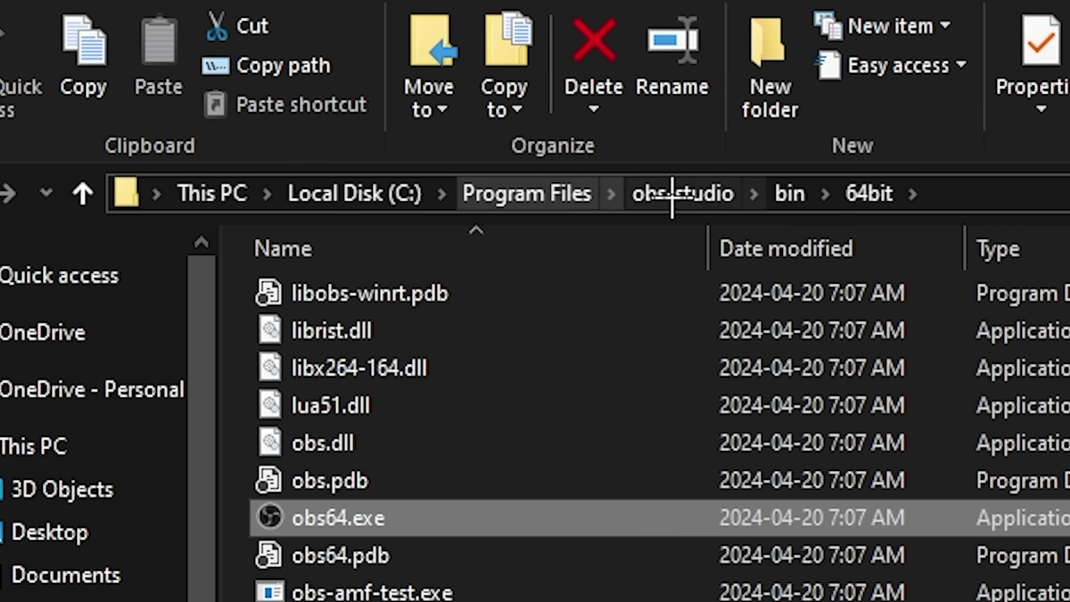
pyautogui.scroll(-1, 453, 582)
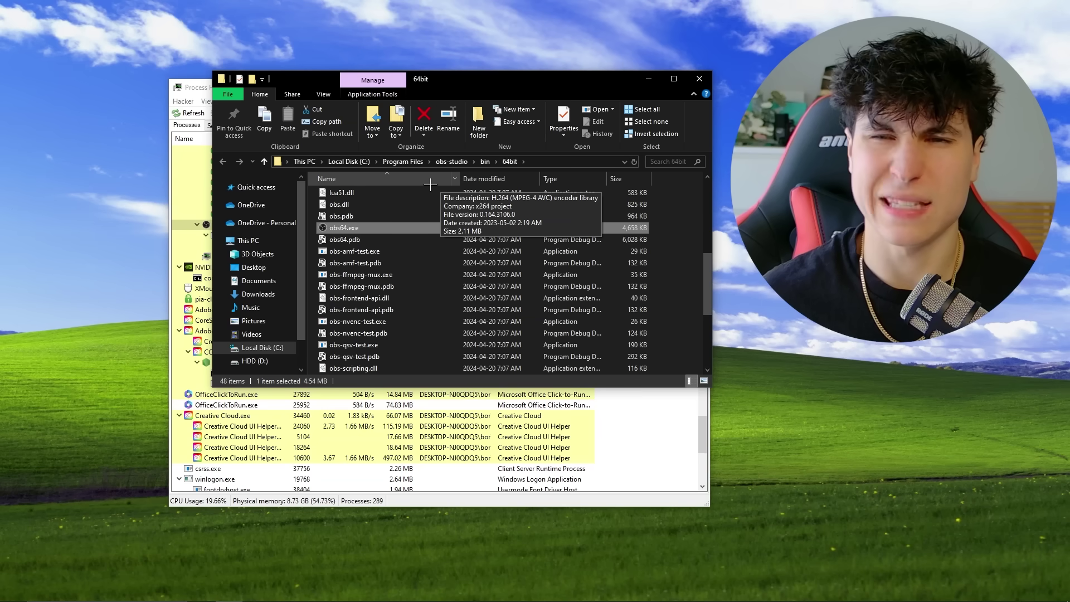
pyautogui.moveTo(549, 78); pyautogui.dragTo(521, 122)
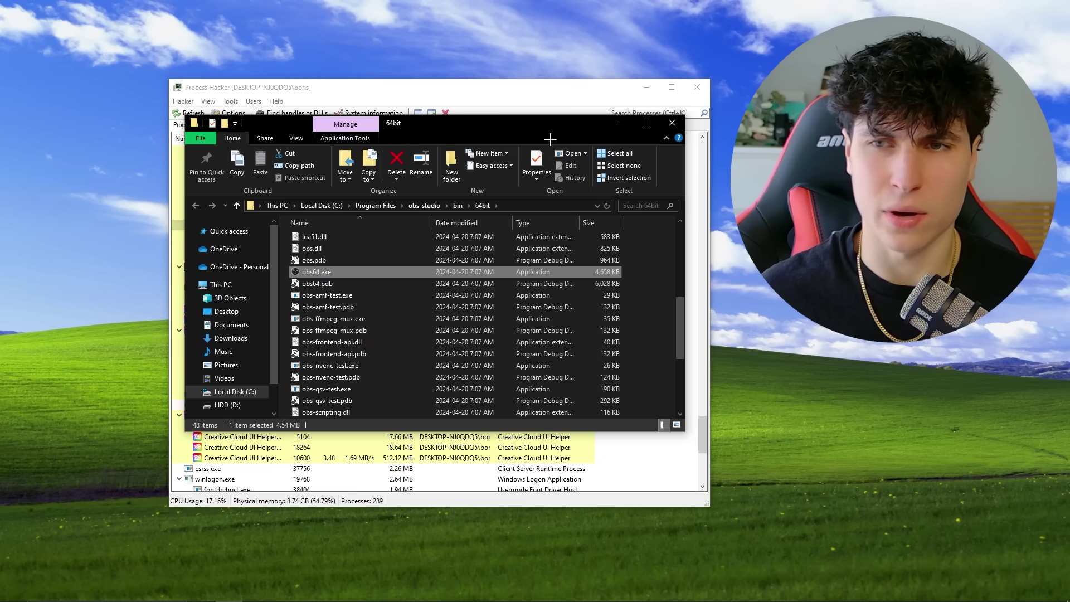
pyautogui.click(671, 123)
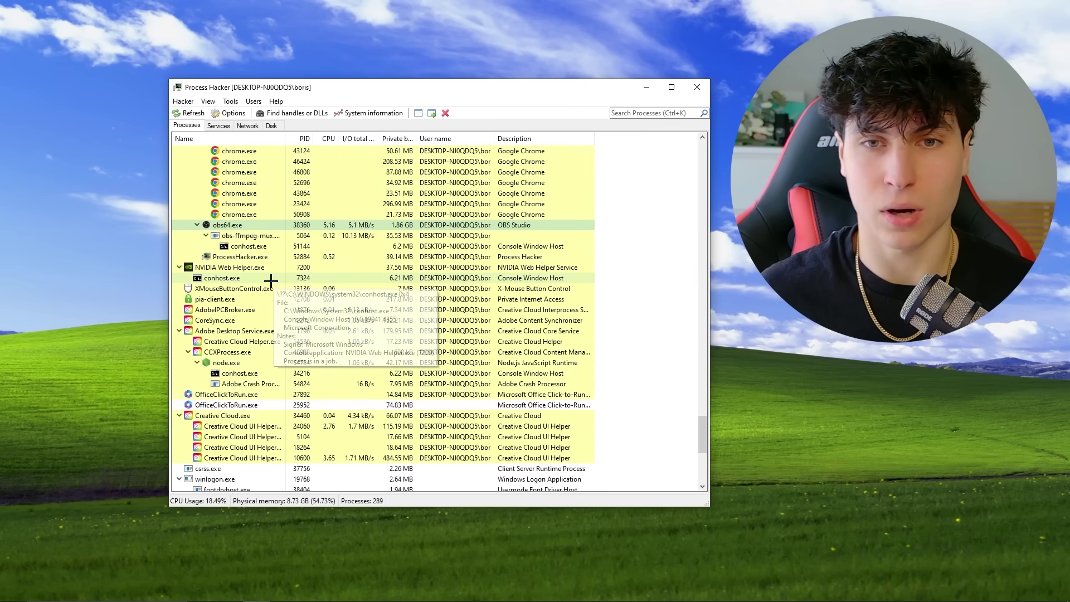
pyautogui.moveTo(260, 185)
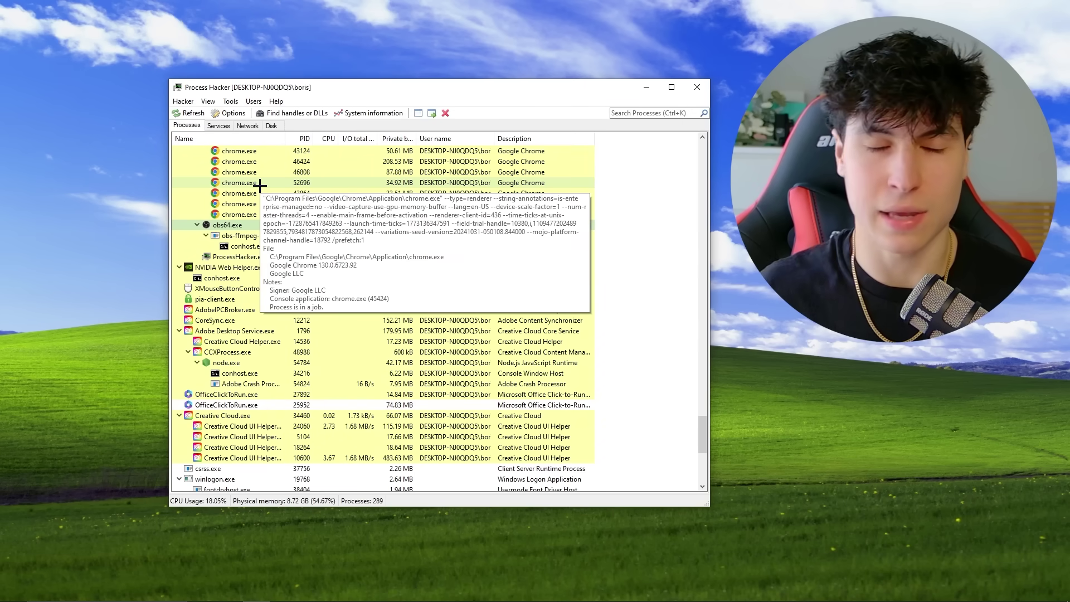
pyautogui.rightClick(247, 226)
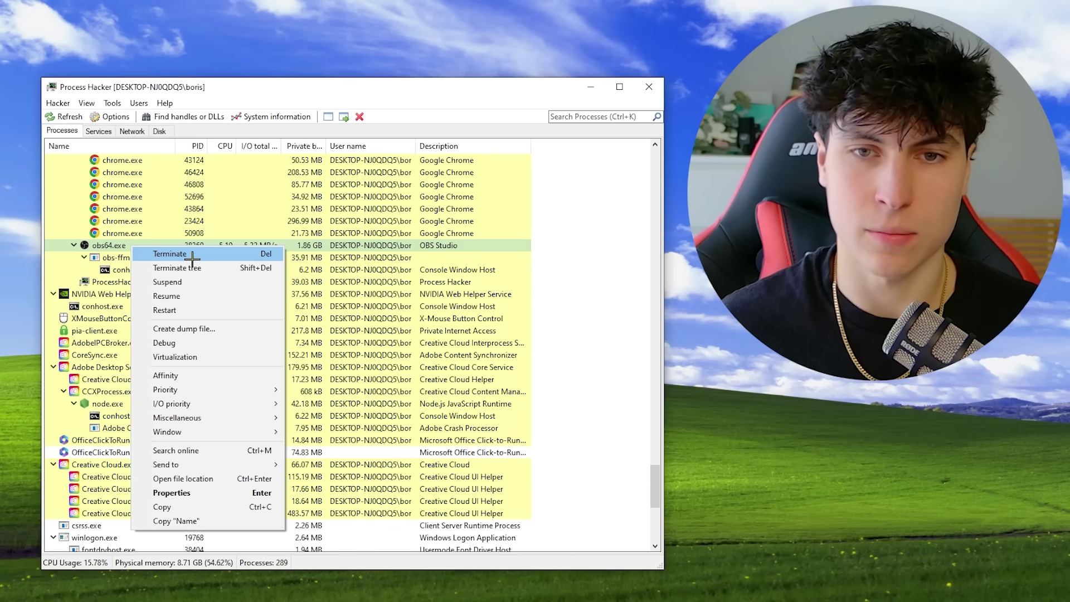
pyautogui.click(113, 244)
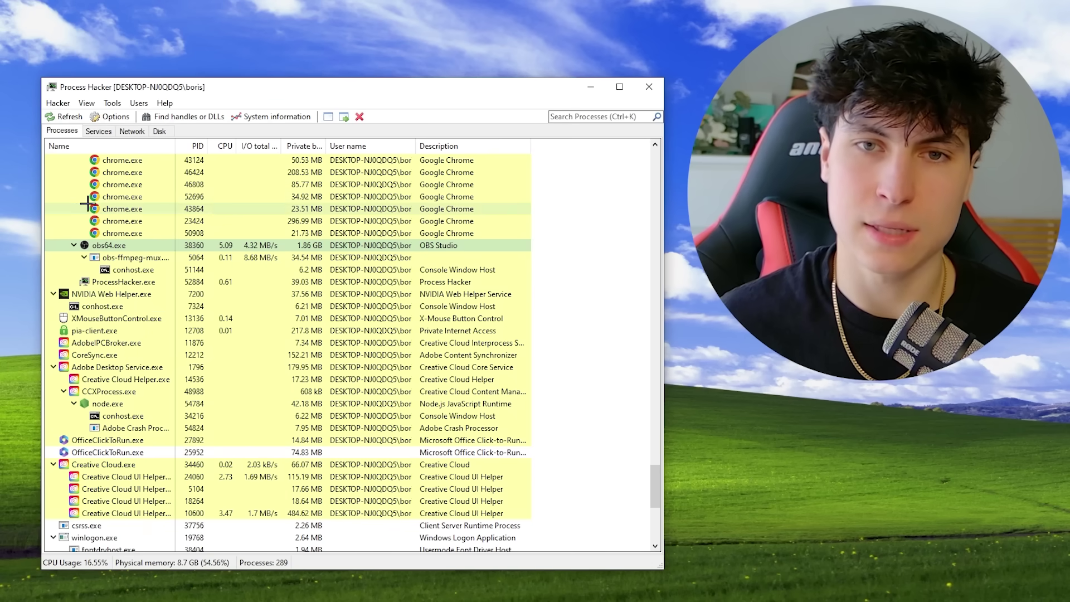
pyautogui.scroll(7, 133, 279)
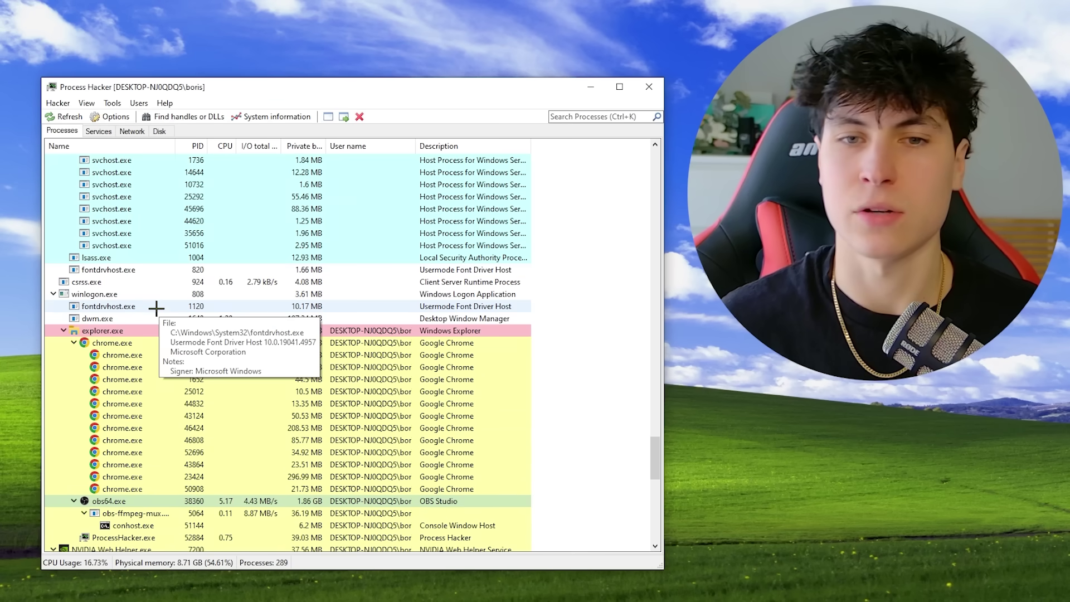
pyautogui.scroll(-2, 165, 459)
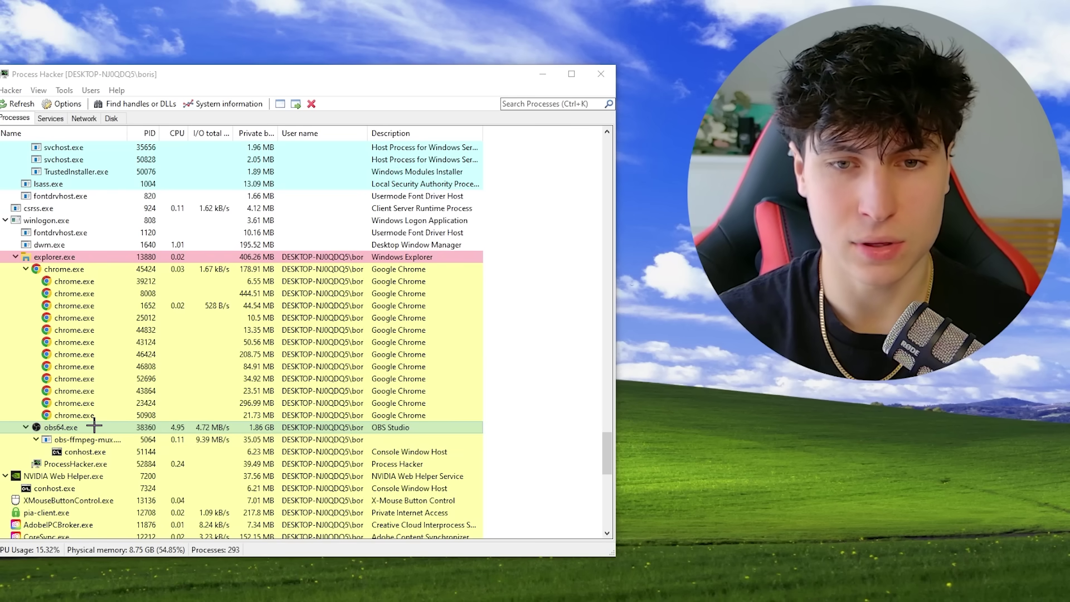
# Open obs64.exe Properties, resize it, and inspect modules such as crypt32.dll.mui
pyautogui.rightClick(90, 427)
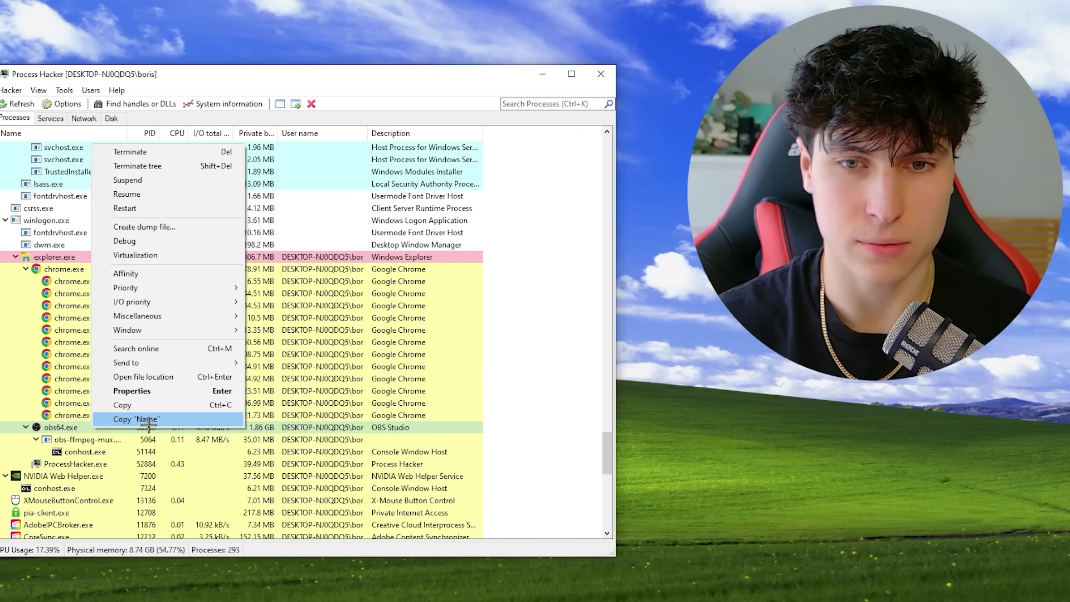
pyautogui.click(151, 392)
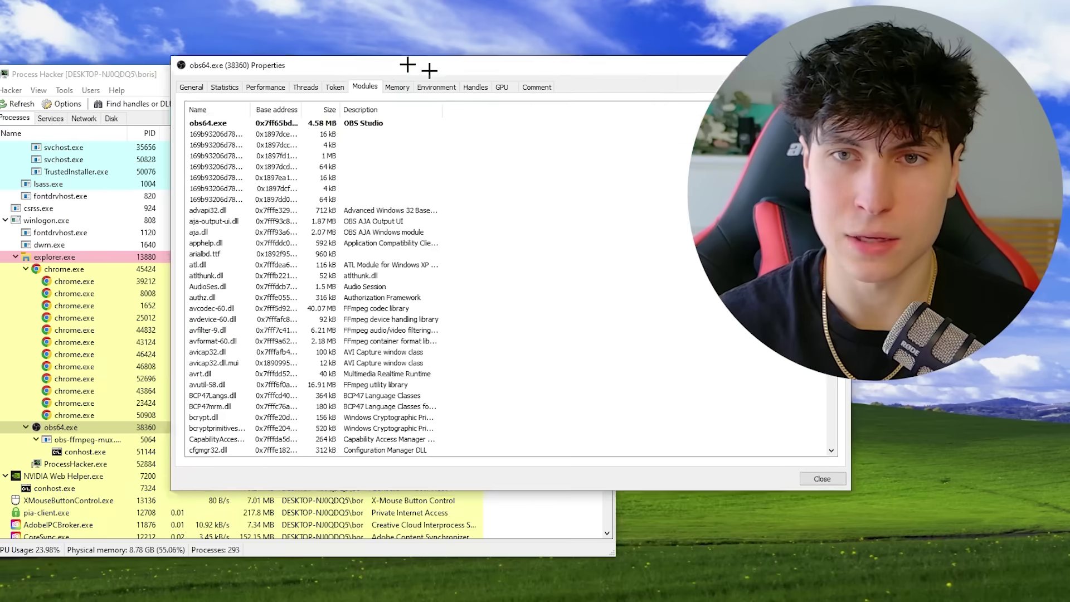
pyautogui.moveTo(406, 65); pyautogui.dragTo(304, 90)
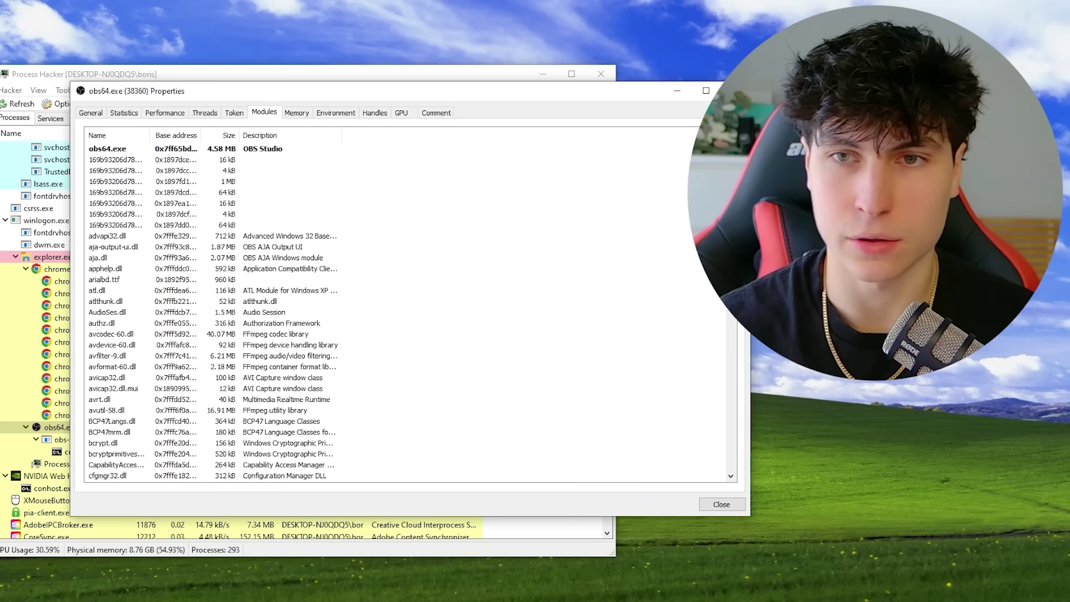
pyautogui.moveTo(741, 227); pyautogui.dragTo(546, 227)
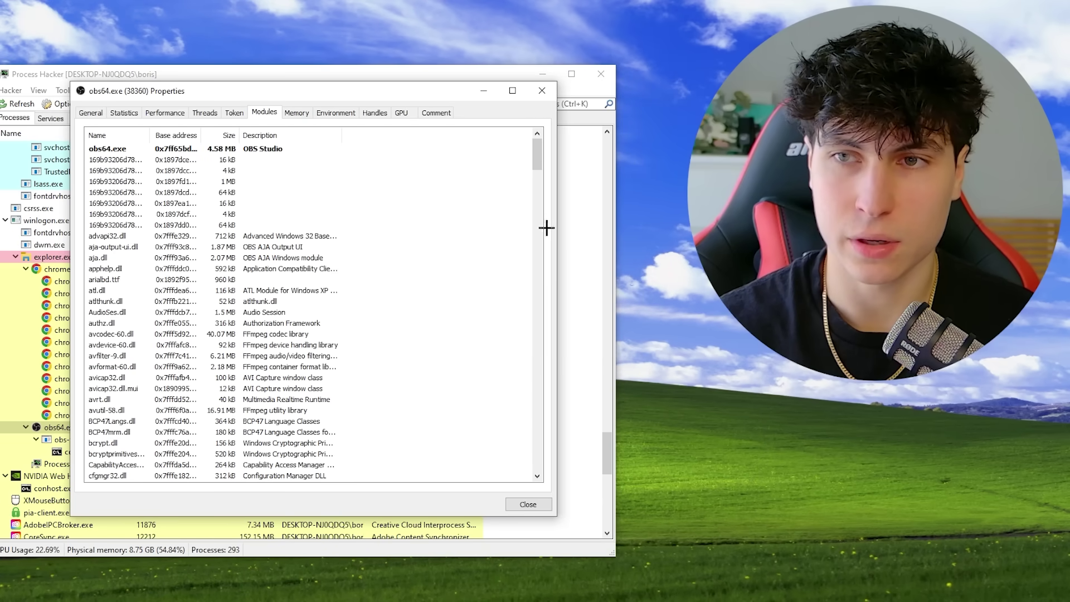
pyautogui.moveTo(537, 162); pyautogui.dragTo(538, 320)
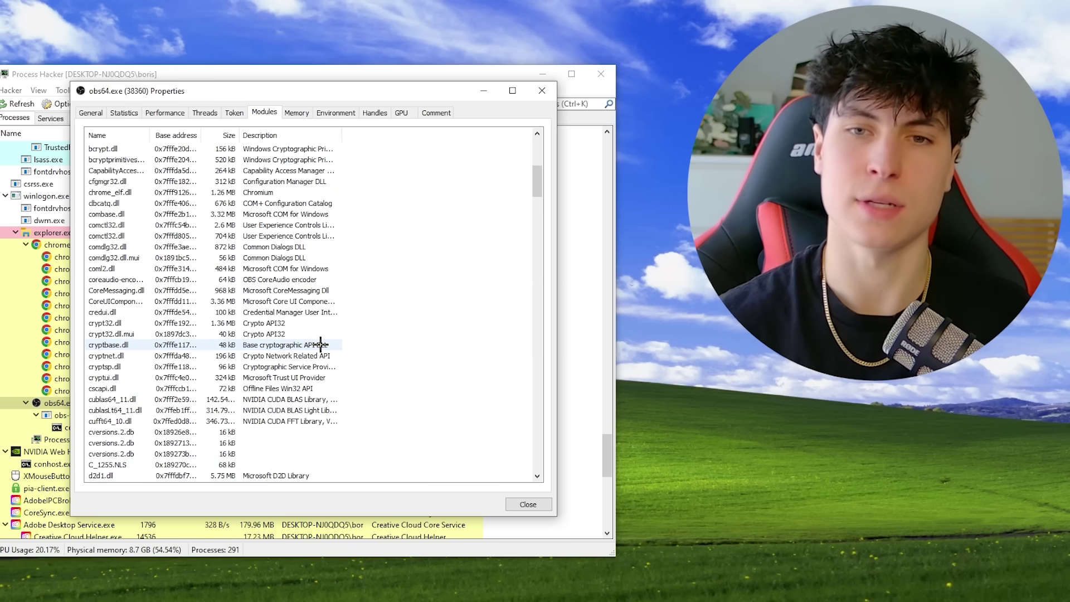
pyautogui.rightClick(195, 334)
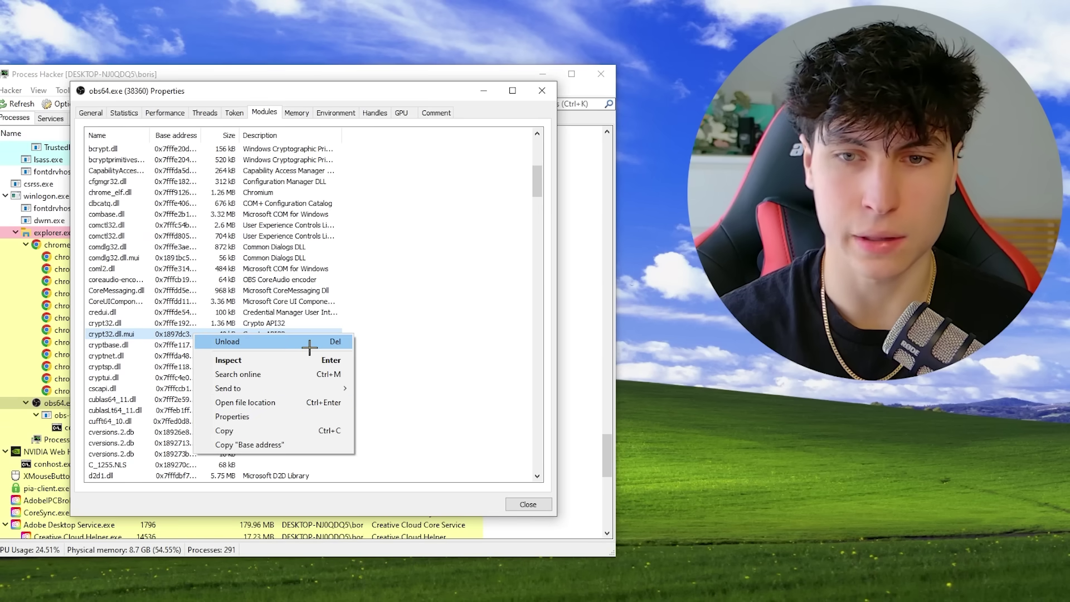
pyautogui.click(425, 330)
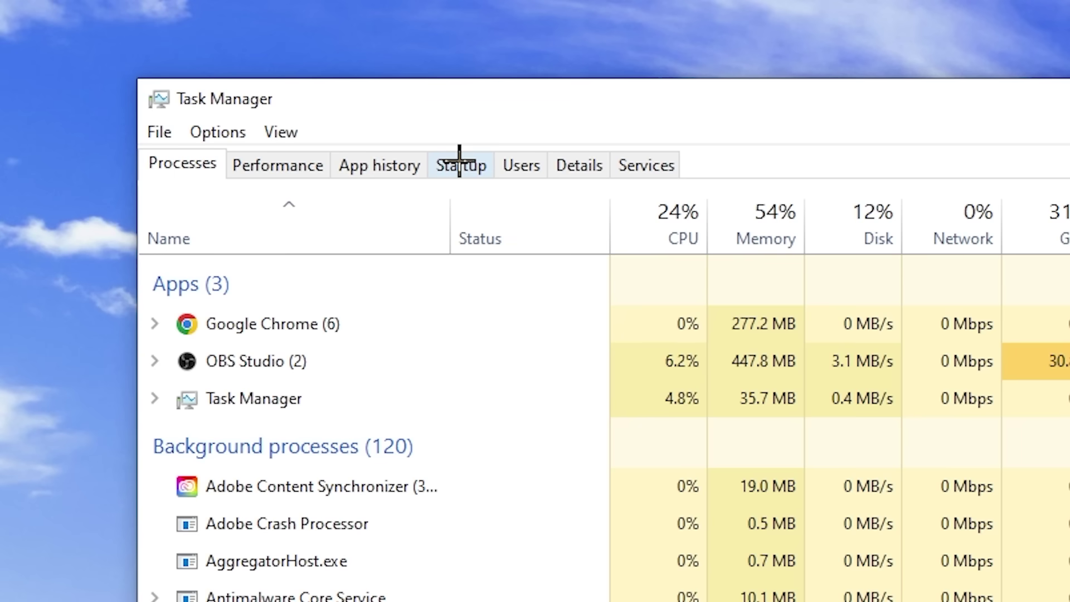
# Inspect the Adobe Updater, KeePass and RZSurroundHelper entries on Task Manager's Startup tab
pyautogui.click(459, 162)
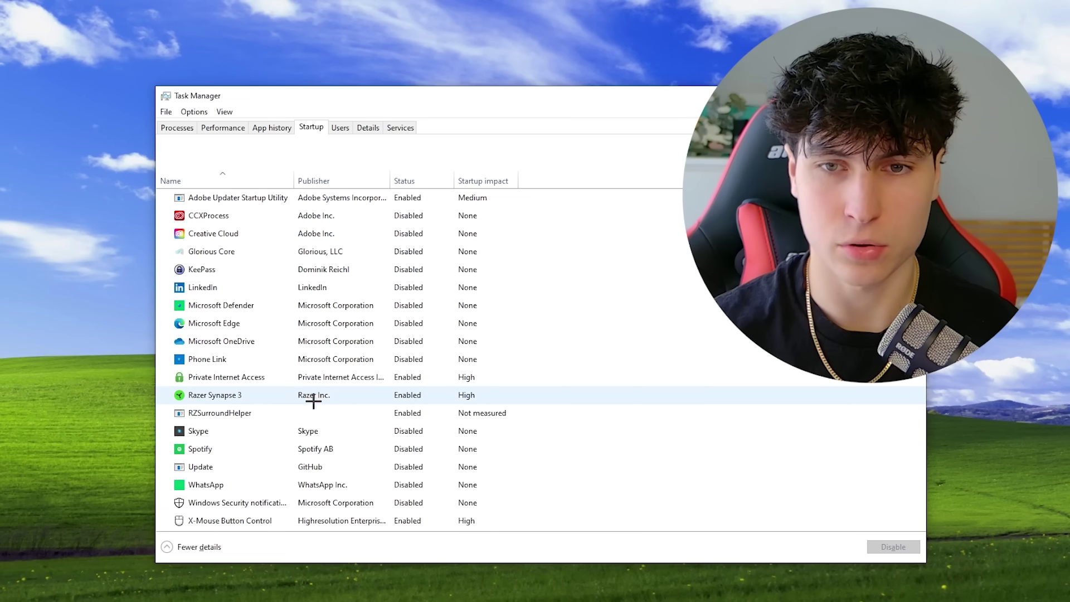
pyautogui.moveTo(360, 564); pyautogui.dragTo(359, 601)
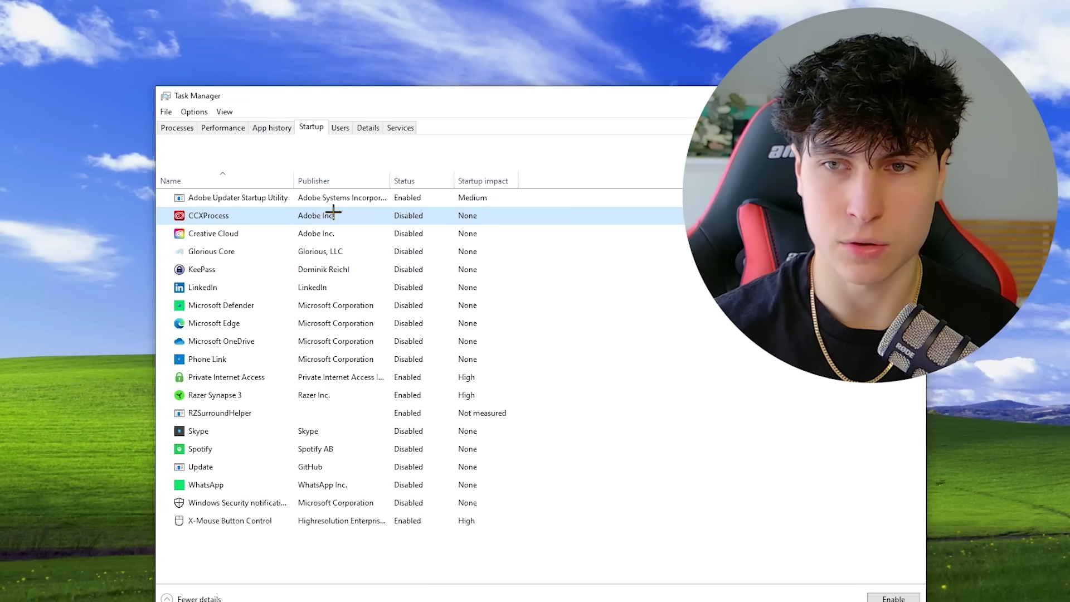
pyautogui.rightClick(341, 196)
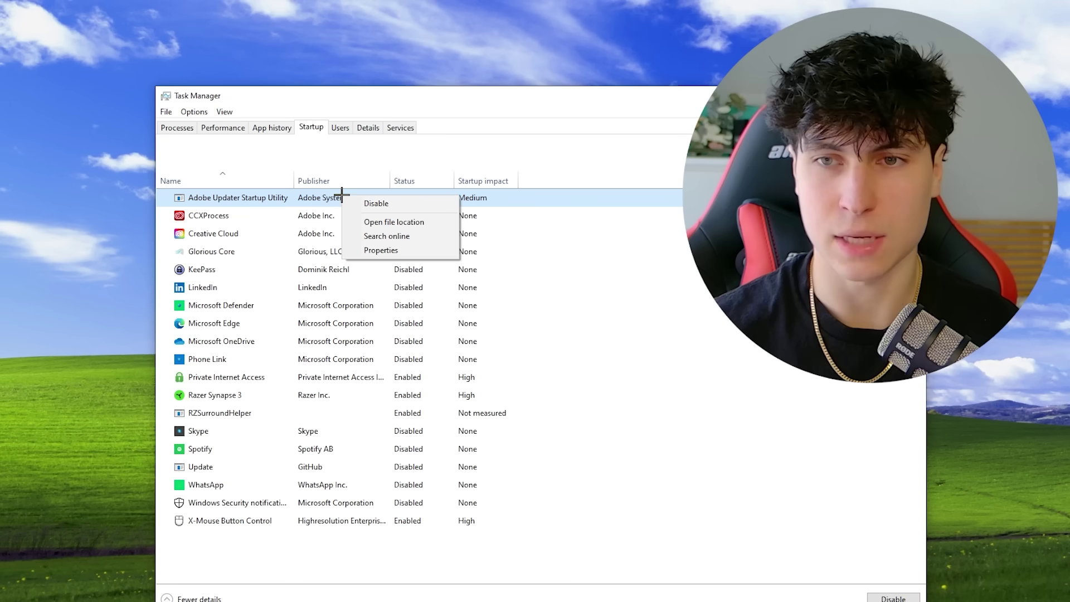
pyautogui.click(251, 263)
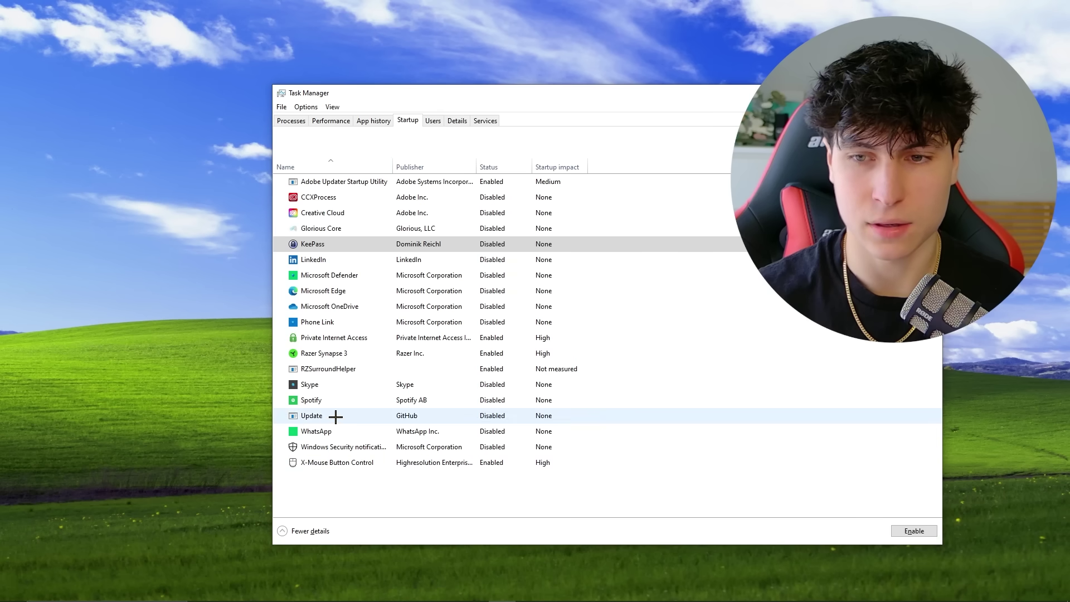
pyautogui.click(223, 413)
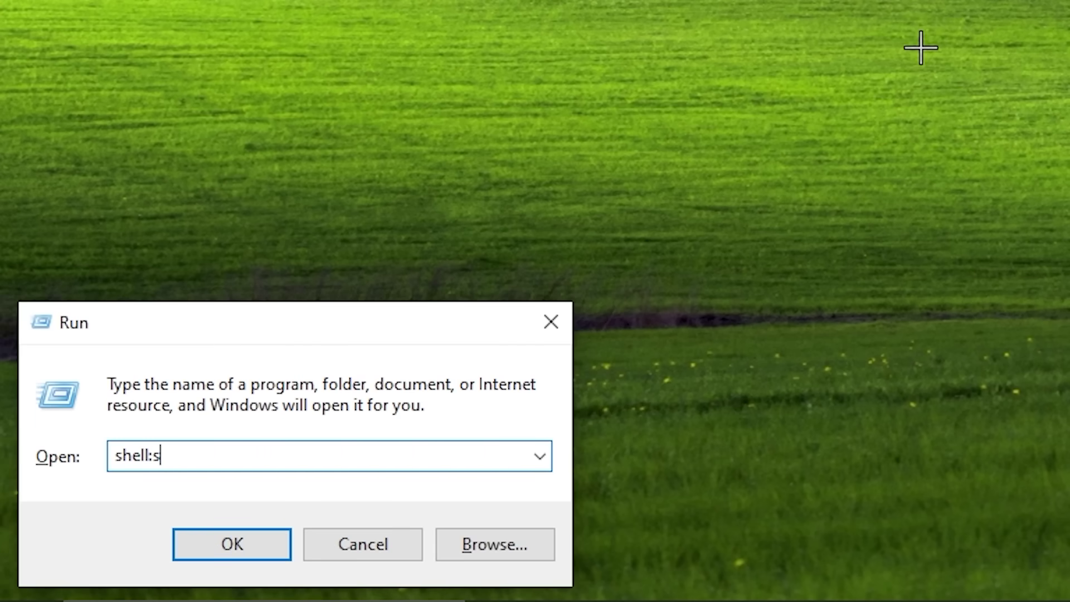
# Open shell:startup and confirm the user's Startup folder is empty
pyautogui.write(':startup')
pyautogui.press('Return')
pyautogui.moveTo(452, 119); pyautogui.dragTo(349, 112)
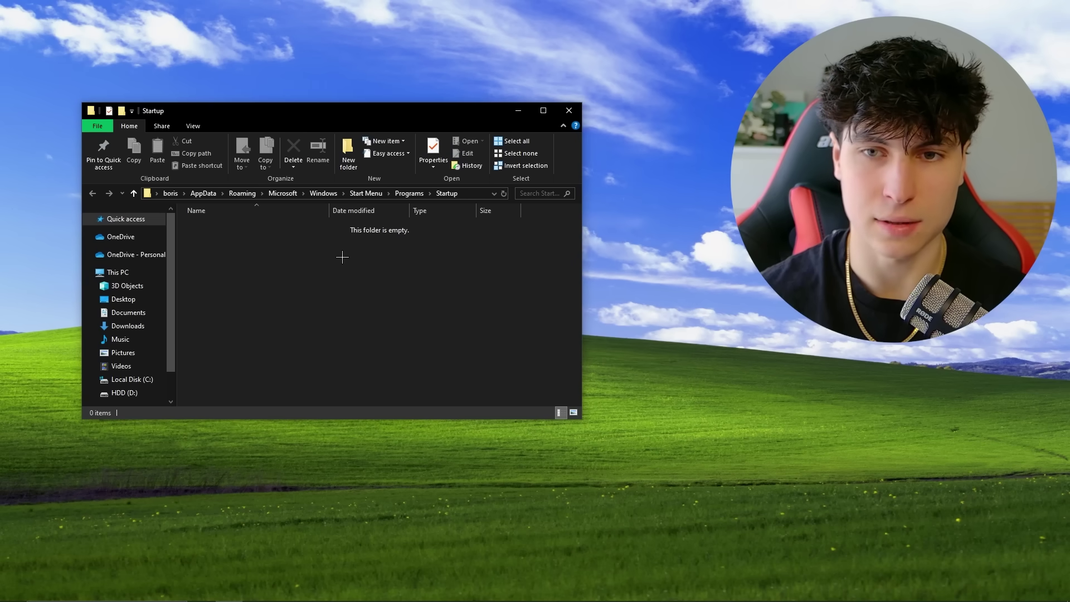
pyautogui.moveTo(415, 333); pyautogui.dragTo(160, 190)
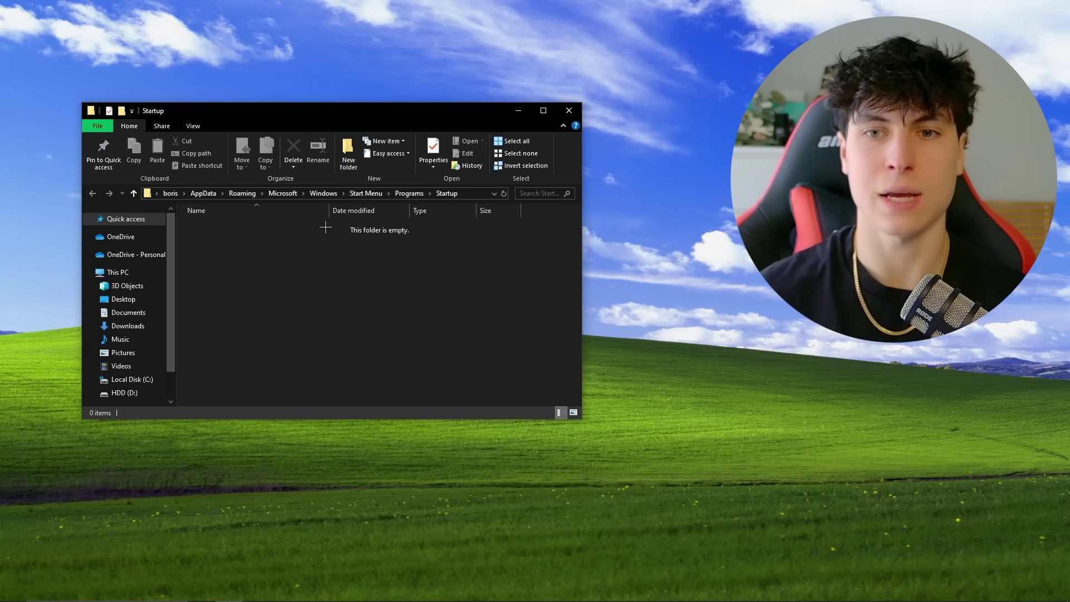
pyautogui.moveTo(325, 226); pyautogui.dragTo(466, 326)
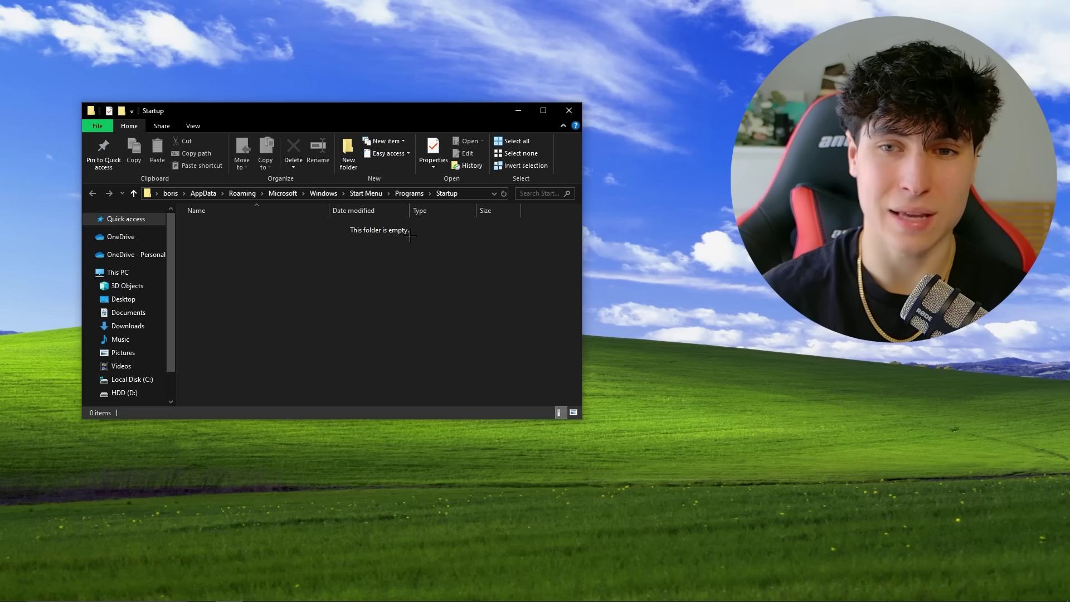
pyautogui.moveTo(410, 235); pyautogui.dragTo(350, 225)
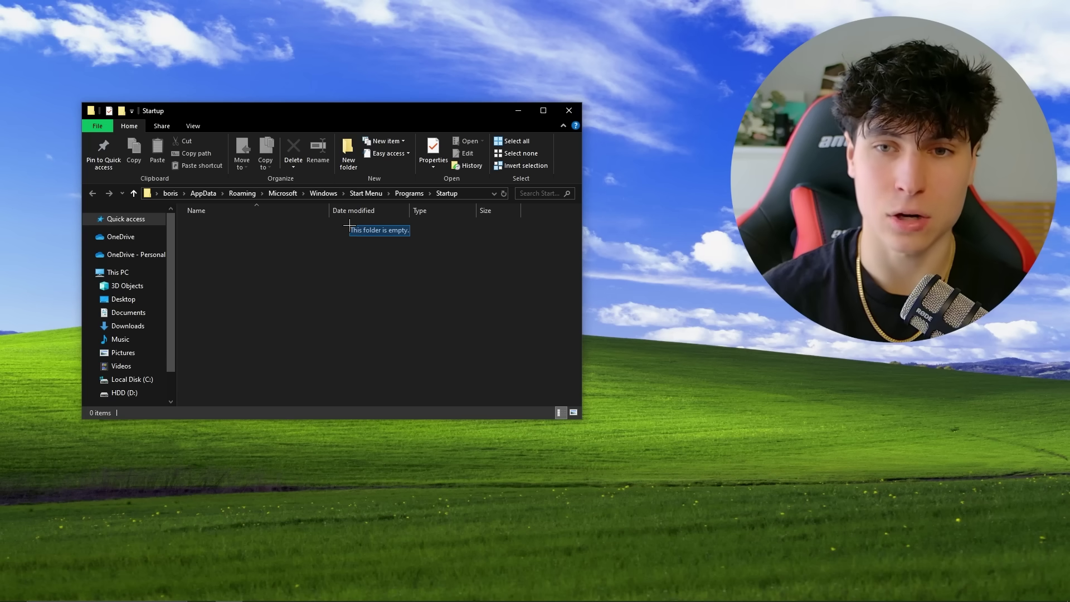
pyautogui.click(466, 284)
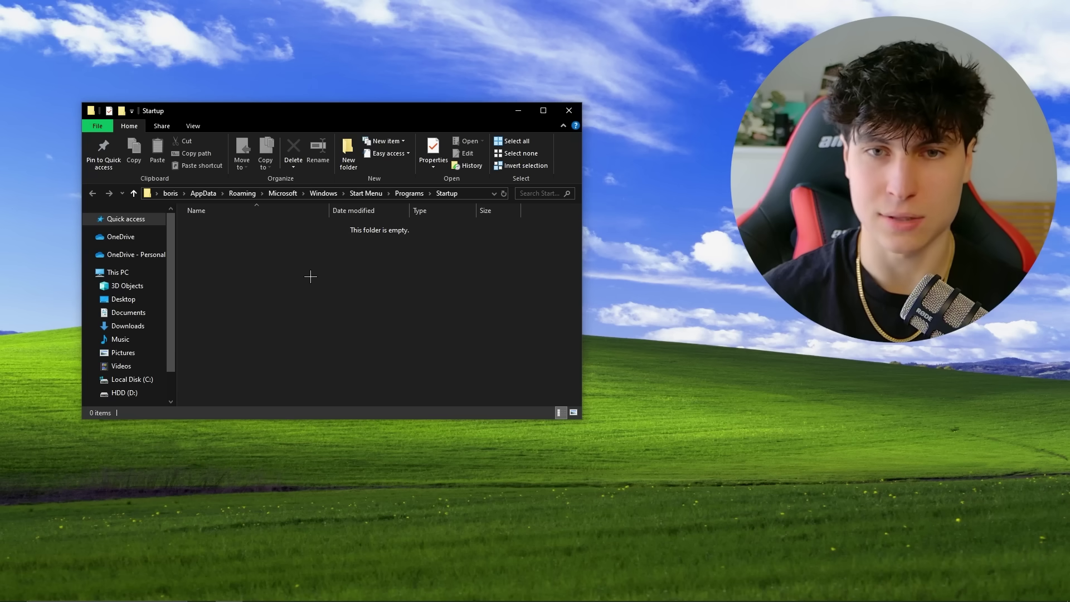
# Dismiss the folder's New menu without creating anything and close Explorer
pyautogui.rightClick(288, 273)
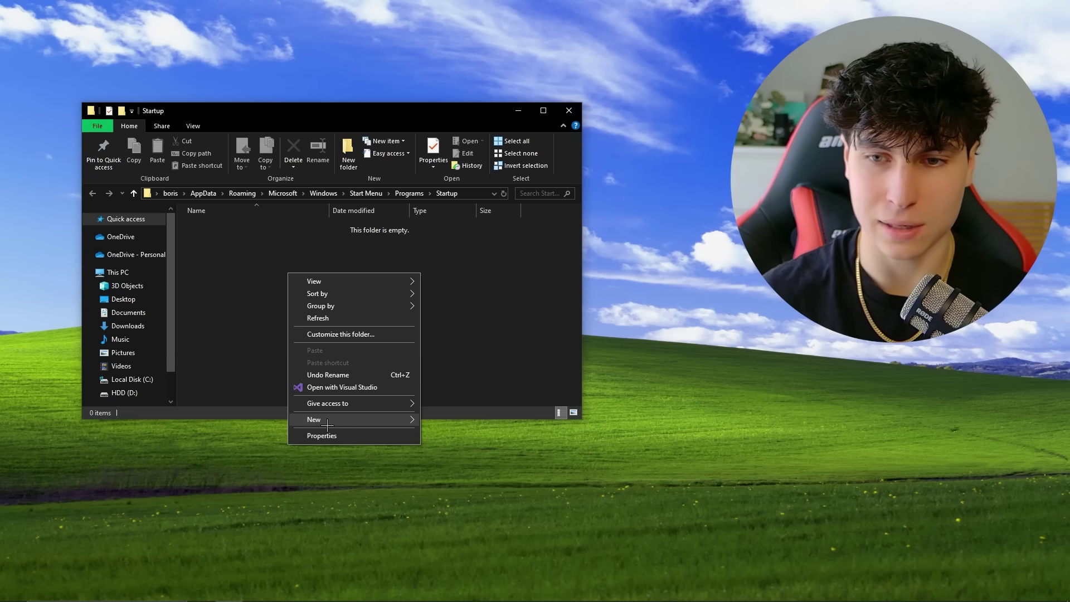
pyautogui.moveTo(327, 425)
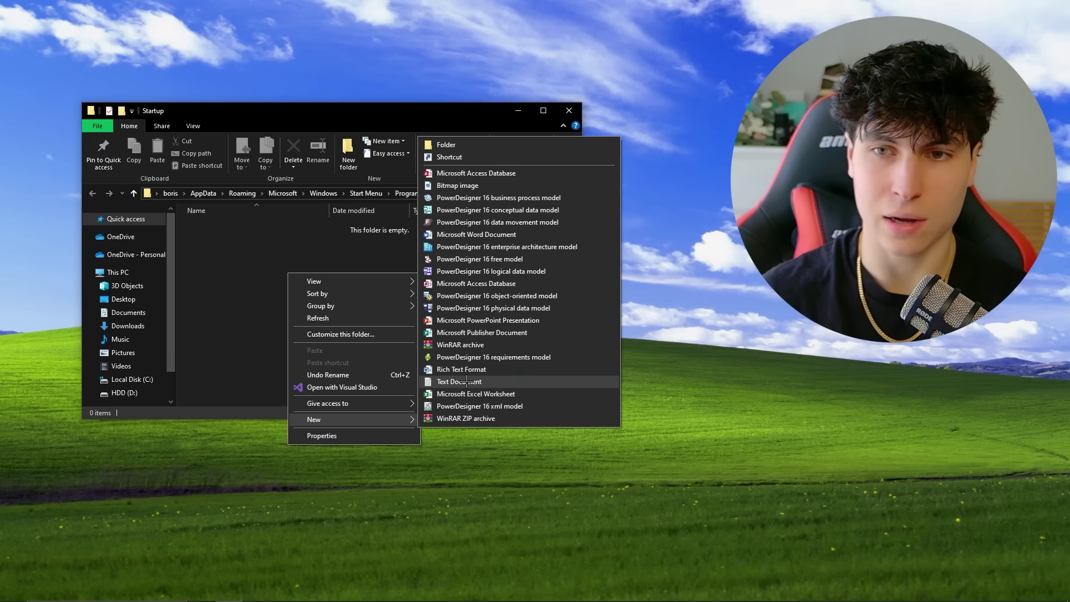
pyautogui.click(220, 283)
pyautogui.moveTo(418, 258); pyautogui.dragTo(227, 204)
pyautogui.moveTo(323, 224); pyautogui.dragTo(444, 302)
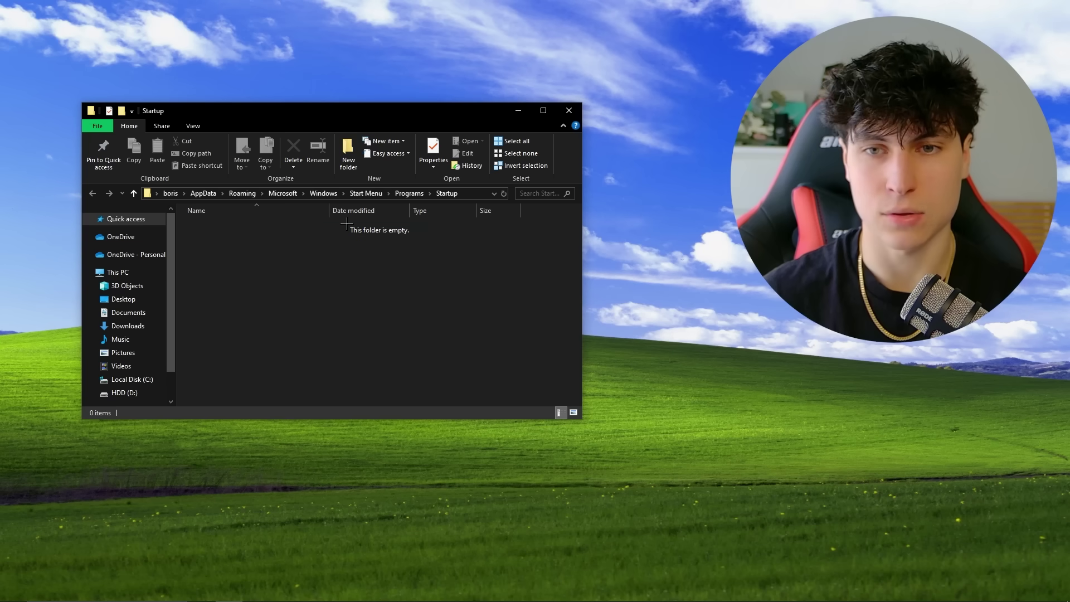
pyautogui.moveTo(347, 222); pyautogui.dragTo(423, 239)
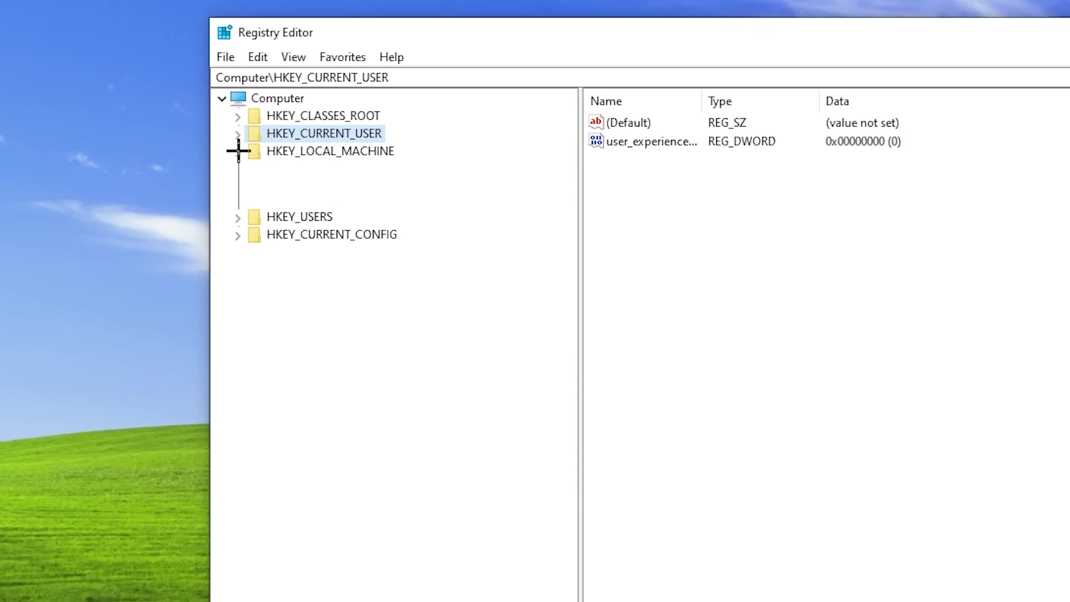
# Navigate to HKLM\SOFTWARE\Microsoft\Windows\CurrentVersion\Run and inspect the KeePass 2 PreLoad value
pyautogui.click(253, 257)
pyautogui.click(268, 468)
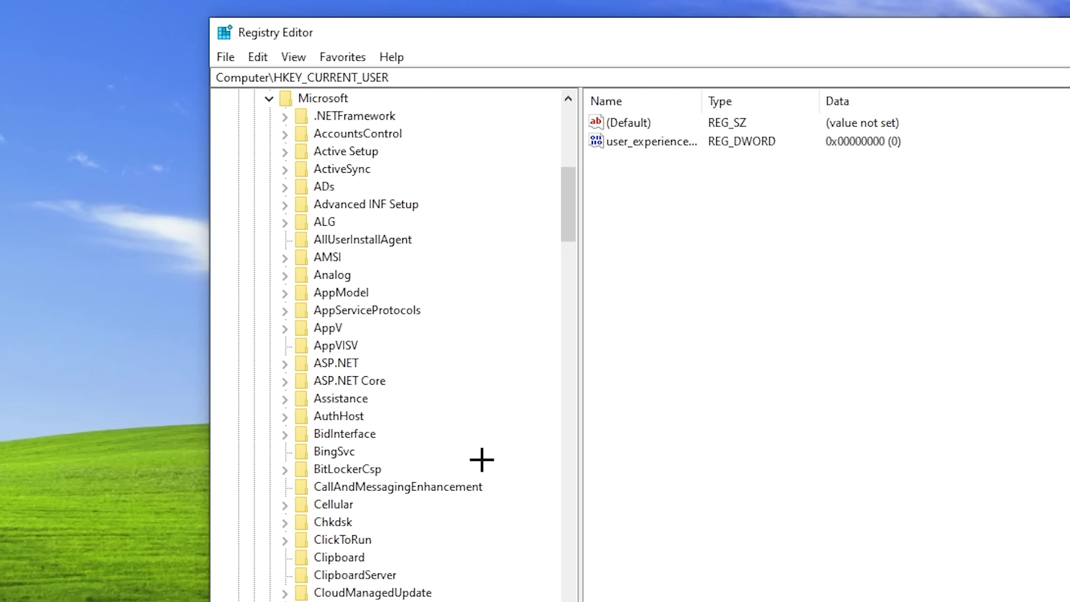
pyautogui.scroll(-20, 385, 353)
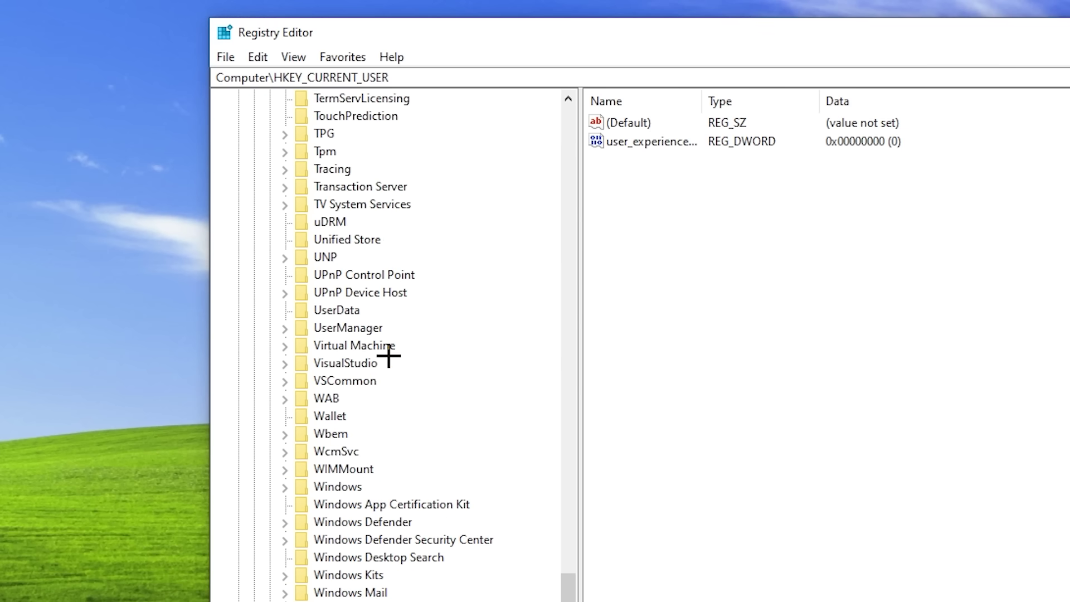
pyautogui.click(284, 485)
pyautogui.click(301, 503)
pyautogui.scroll(-15, 375, 394)
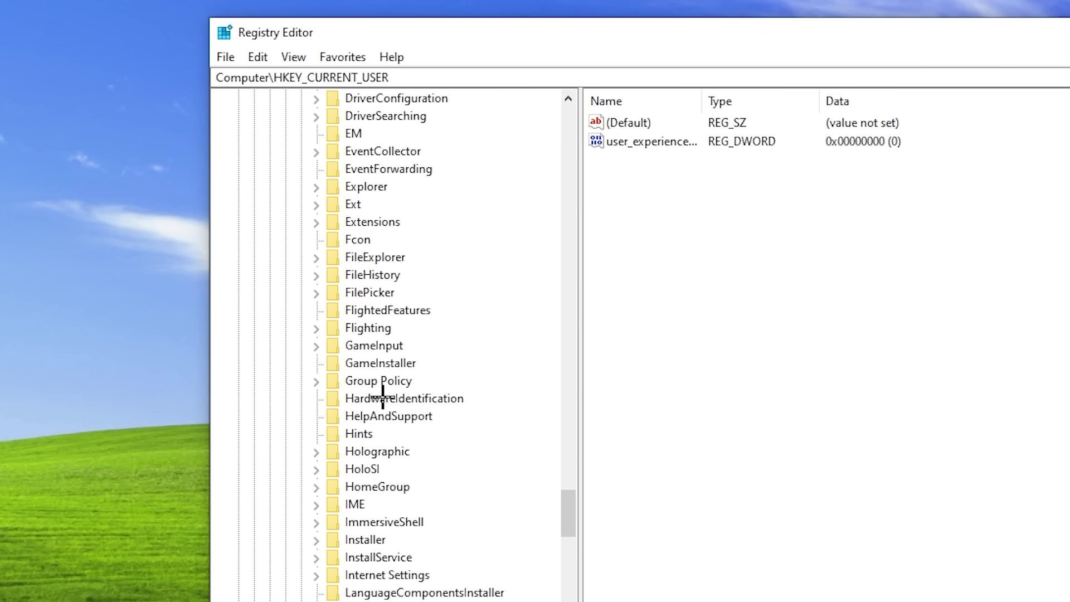
pyautogui.scroll(-5, 379, 402)
pyautogui.click(354, 234)
pyautogui.moveTo(696, 96); pyautogui.dragTo(709, 99)
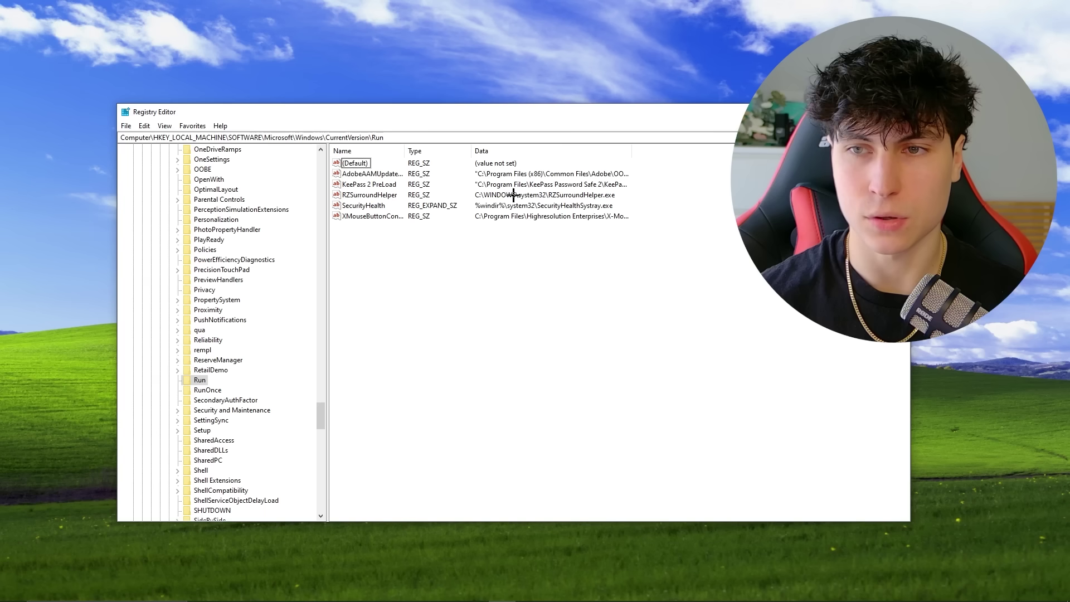
pyautogui.click(396, 184)
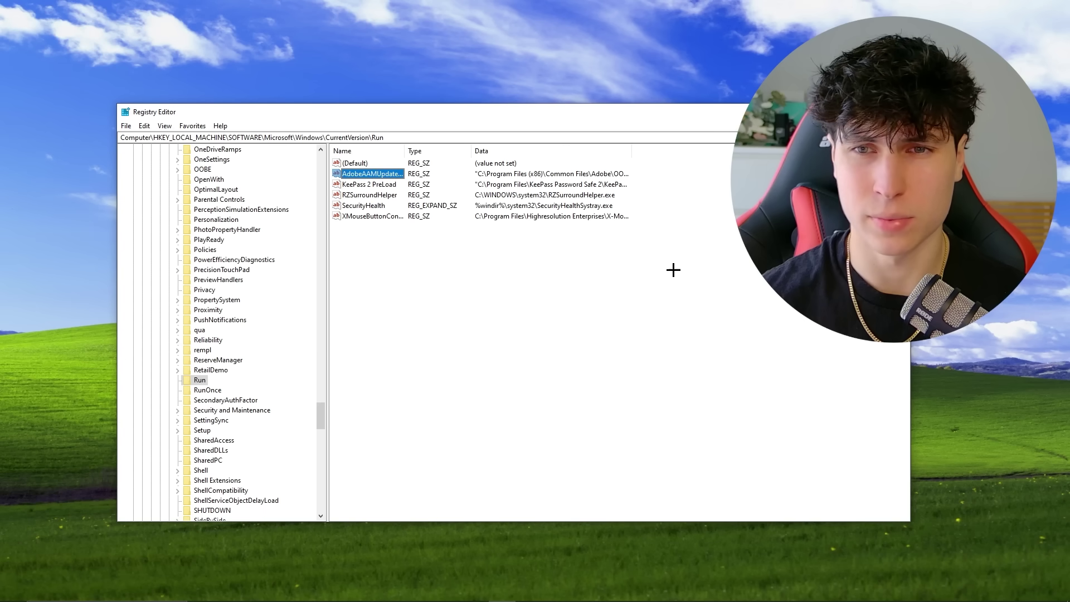
# Add a new string value, New Value #1, to the Run key
pyautogui.rightClick(372, 239)
pyautogui.moveTo(396, 247)
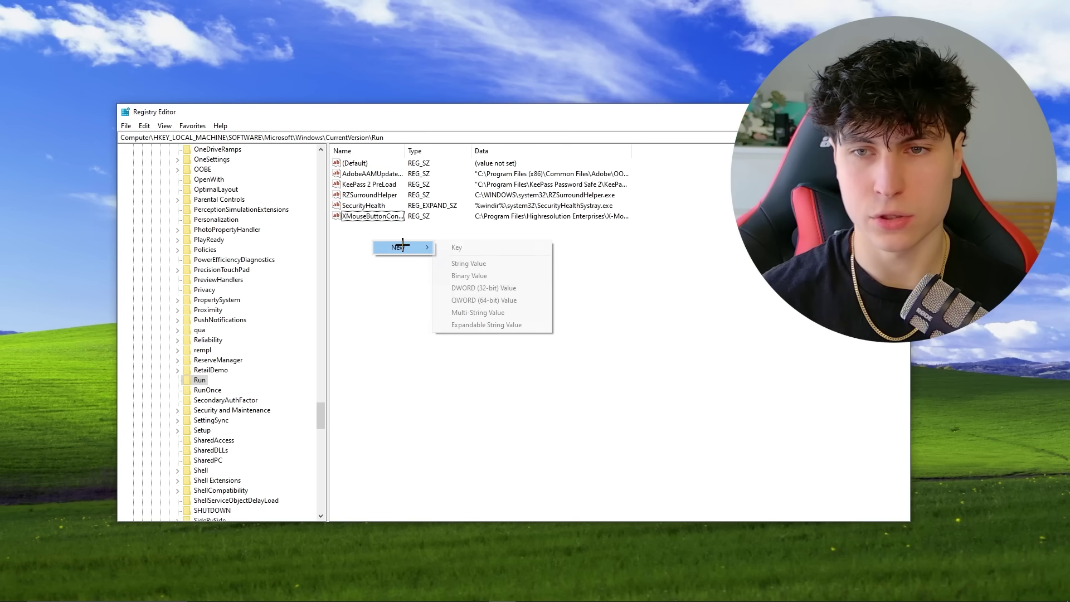
pyautogui.click(461, 265)
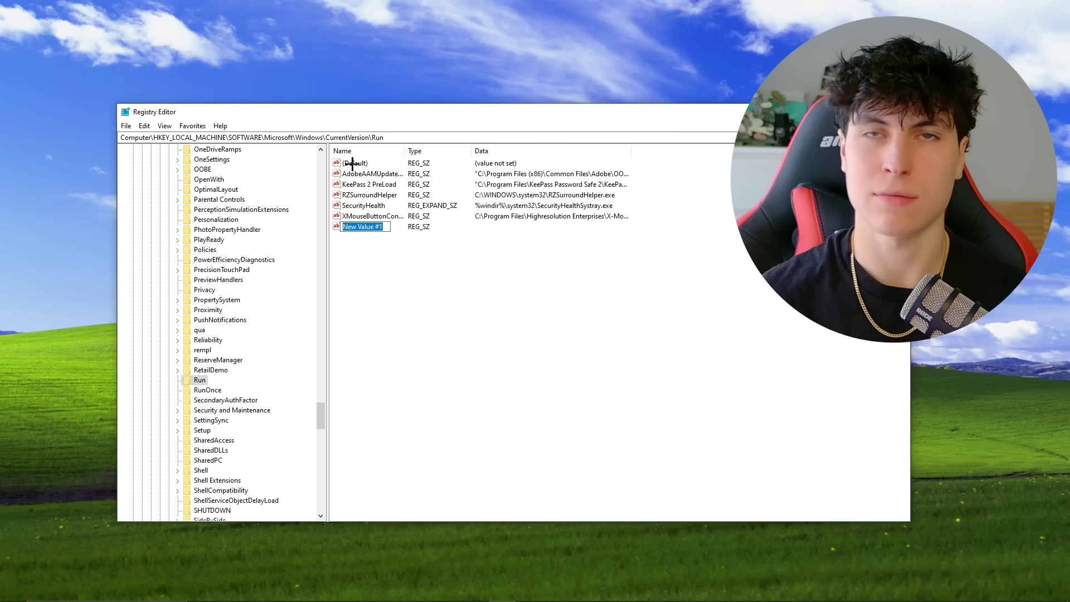
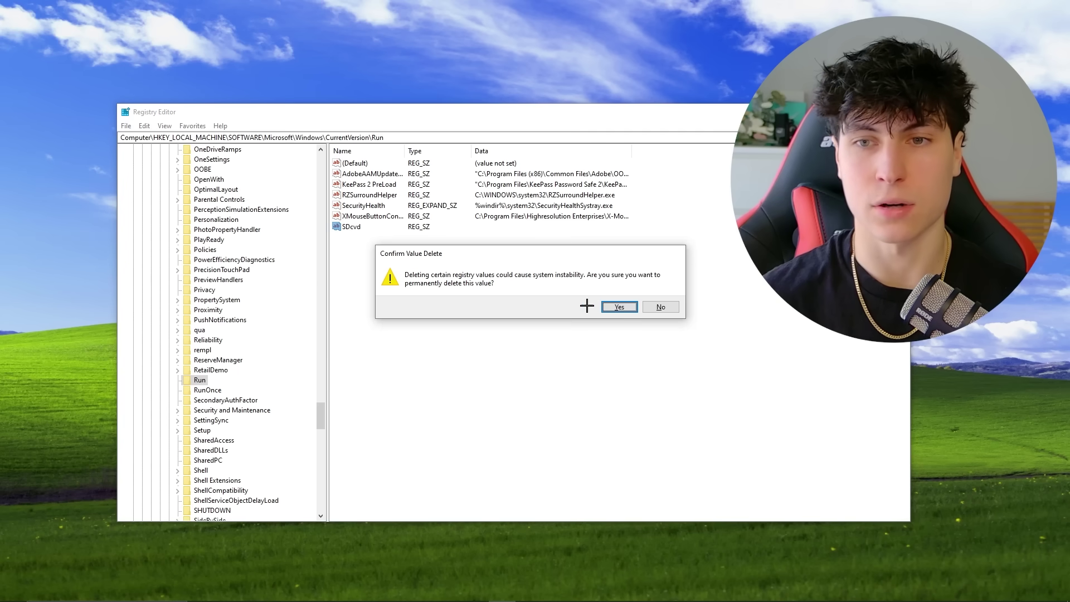
# Confirm the deletion so the SDcvd value is removed from the Run key
pyautogui.click(618, 307)
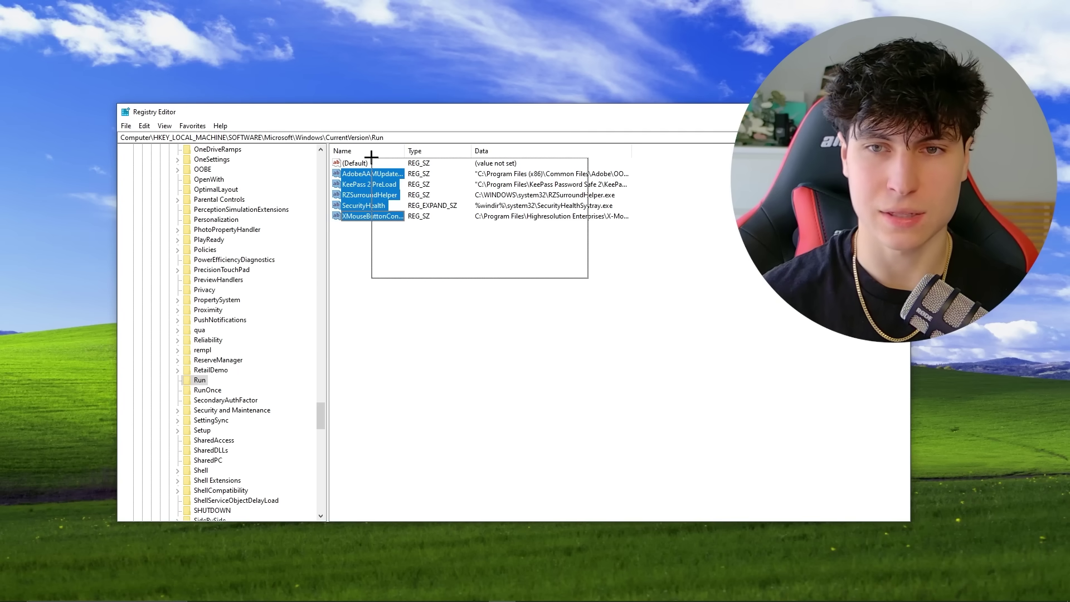